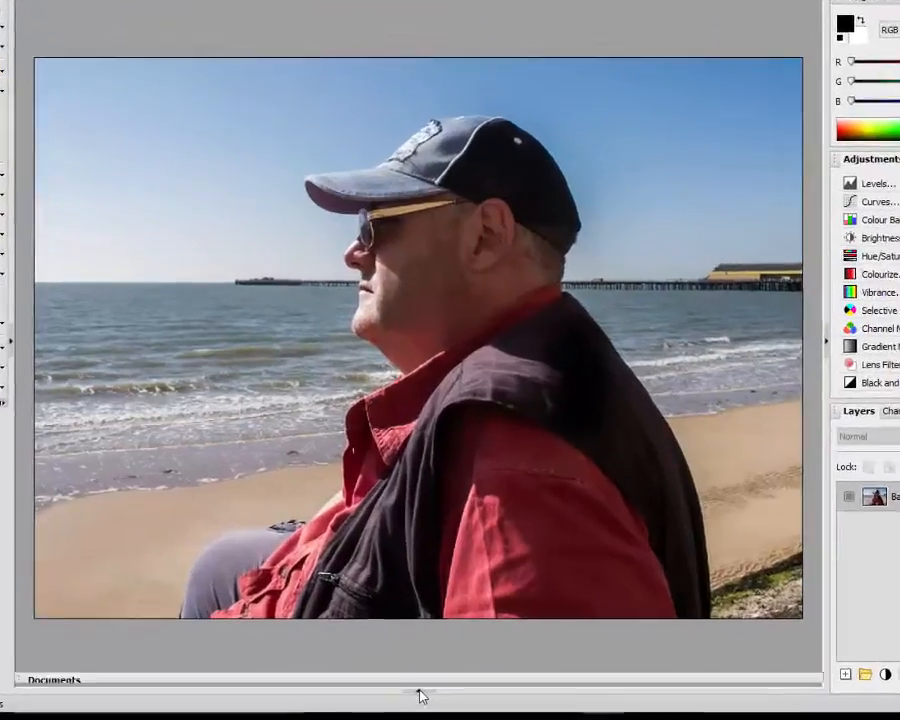
# Step: View the open Texture_093.jpg document, and return to the portrait photo of the man on the beach
pyautogui.click(420, 693)
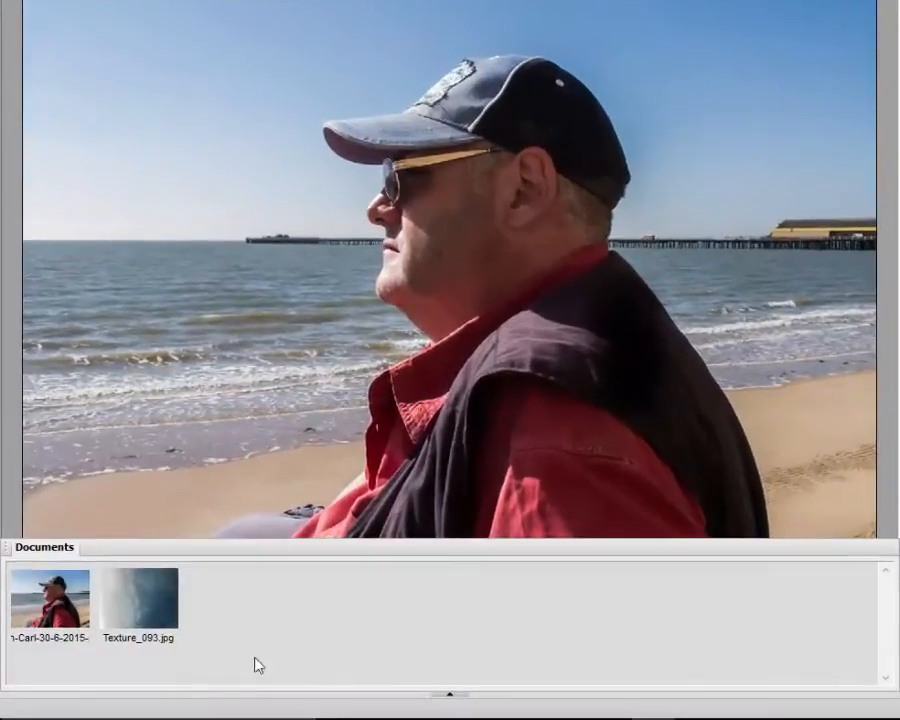
pyautogui.click(168, 622)
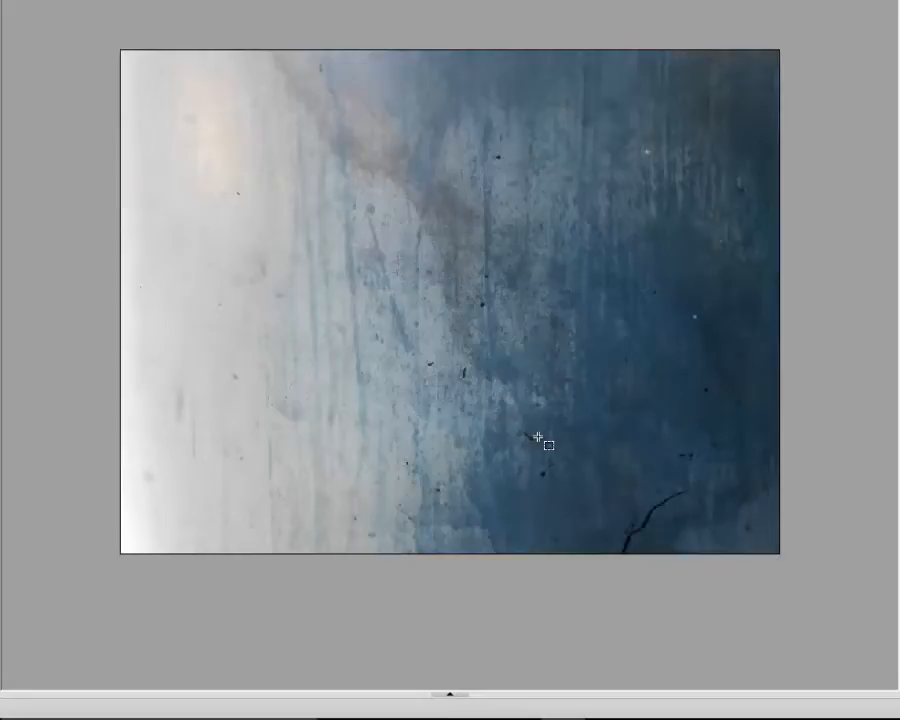
pyautogui.click(450, 697)
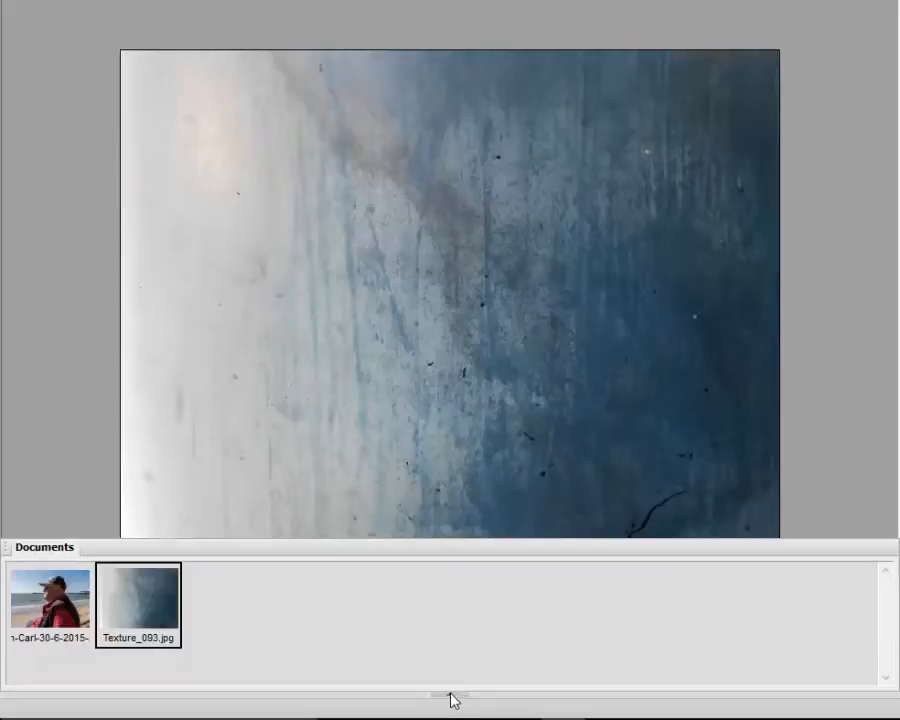
pyautogui.click(80, 610)
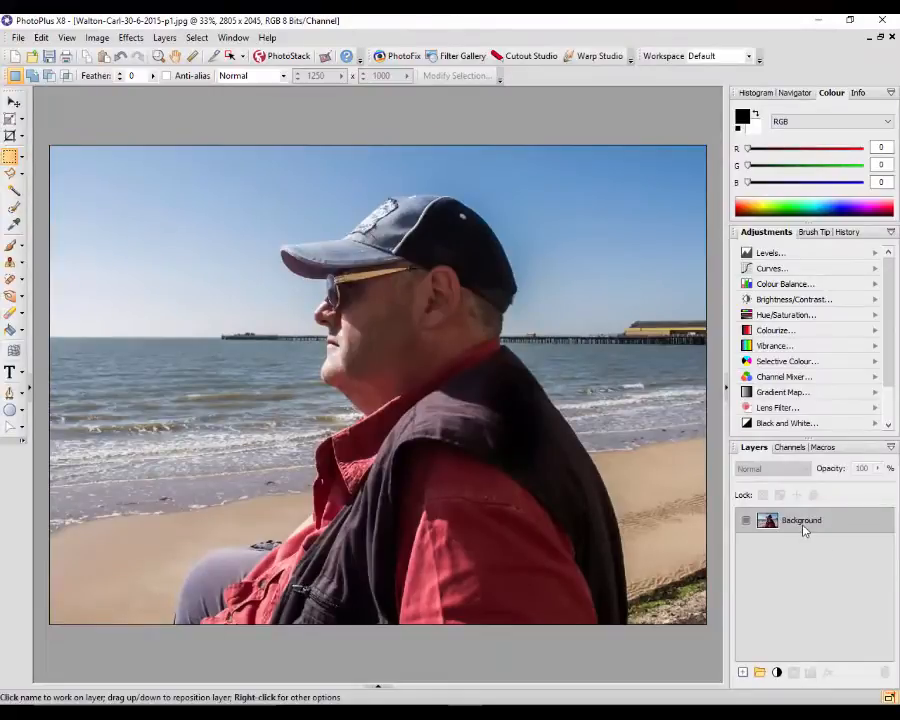
# Step: Duplicate the Background layer of the beach portrait, keeping the default name Background Copy
pyautogui.rightClick(803, 530)
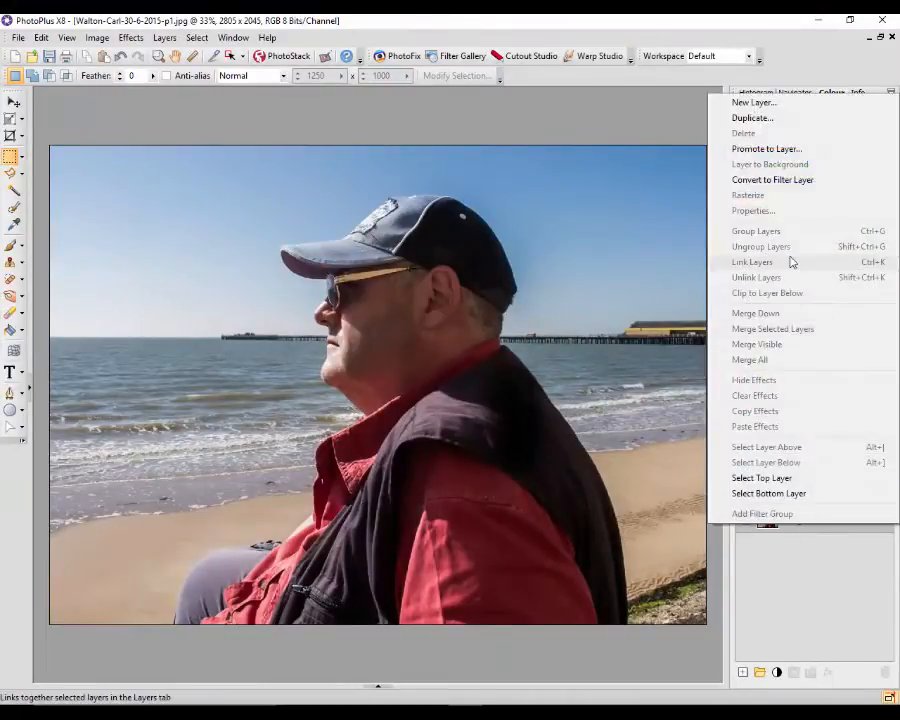
pyautogui.click(753, 118)
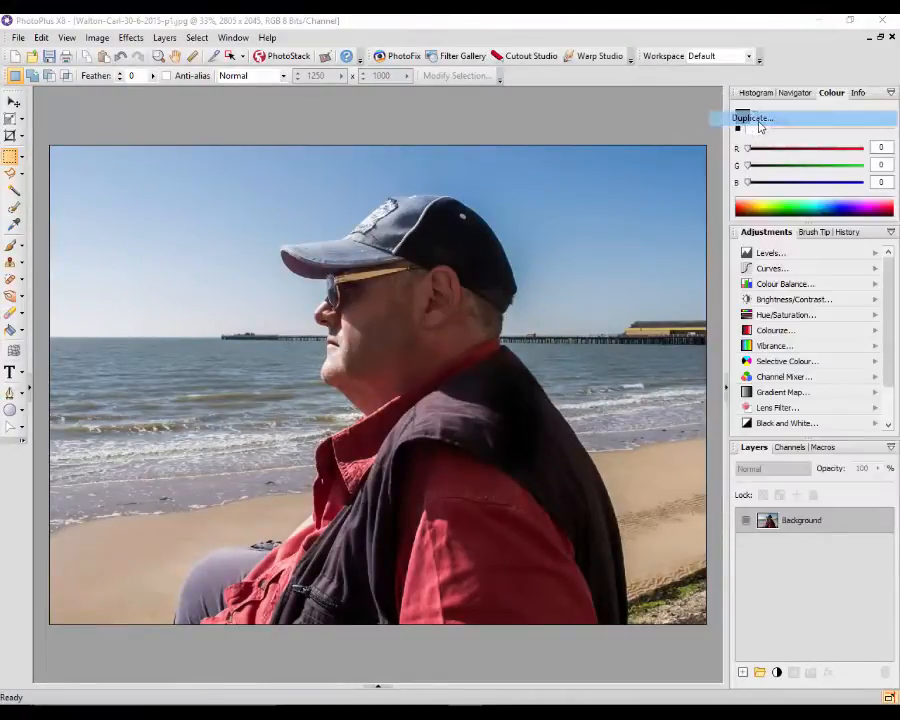
pyautogui.click(539, 340)
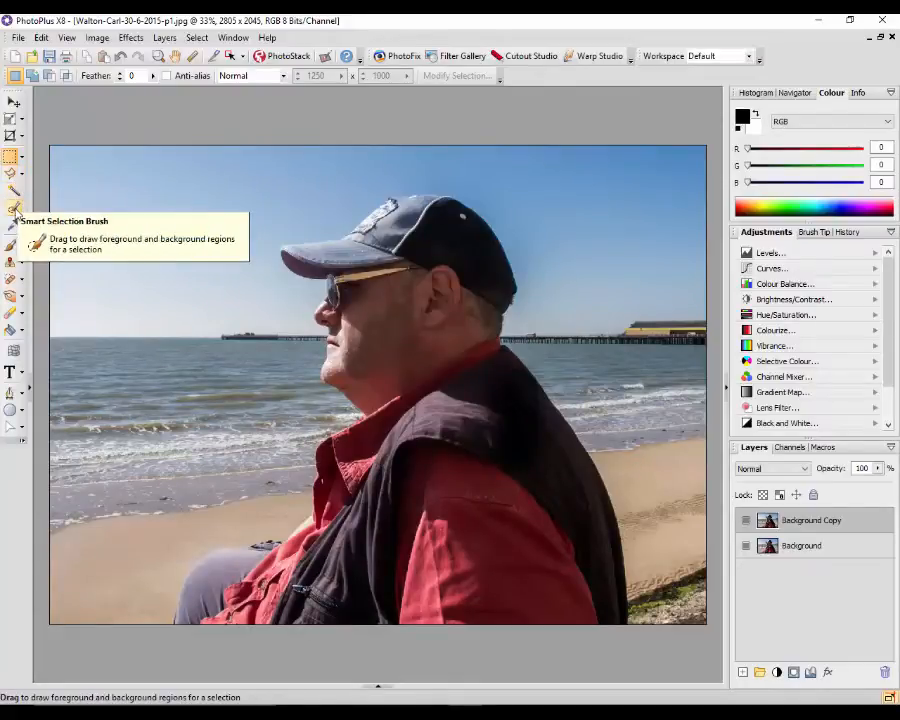
# Step: Select the seated man's cap, head, clothing and knee with the Smart Selection Brush at size 95
pyautogui.click(14, 208)
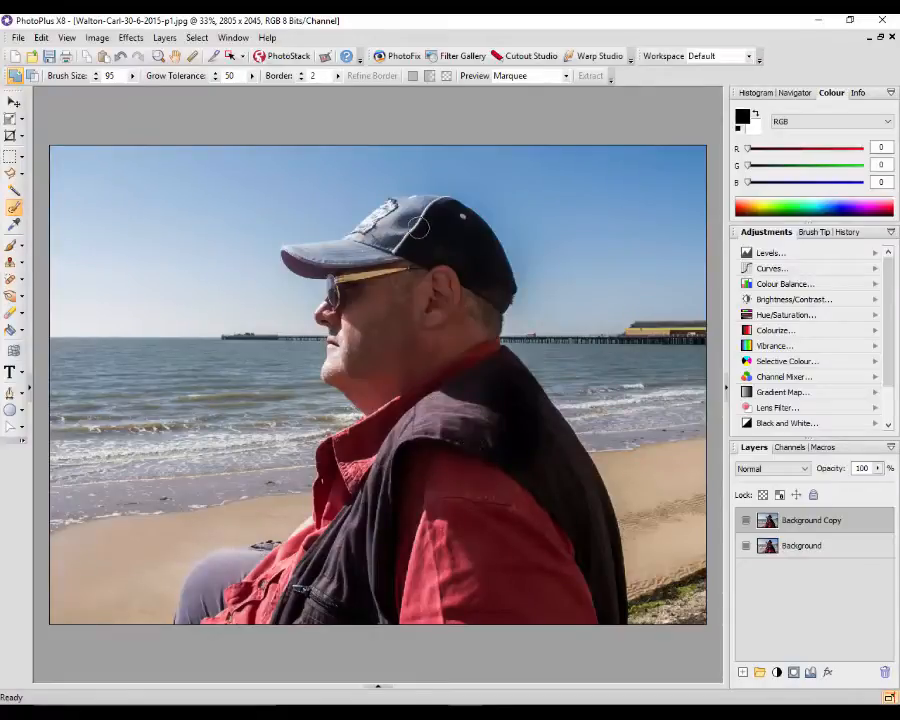
pyautogui.moveTo(420, 232)
pyautogui.mouseDown()
pyautogui.moveTo(434, 338)
pyautogui.moveTo(466, 378)
pyautogui.moveTo(462, 486)
pyautogui.moveTo(493, 588)
pyautogui.mouseUp()
pyautogui.moveTo(488, 428); pyautogui.dragTo(562, 558)
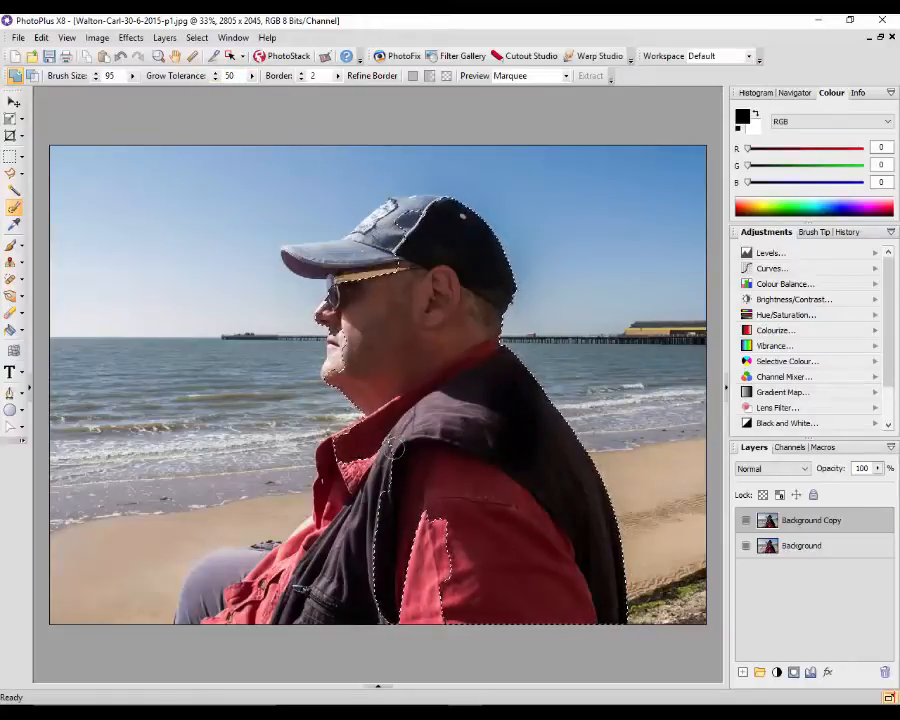
pyautogui.moveTo(378, 492)
pyautogui.mouseDown()
pyautogui.moveTo(342, 566)
pyautogui.moveTo(343, 506)
pyautogui.moveTo(345, 533)
pyautogui.mouseUp()
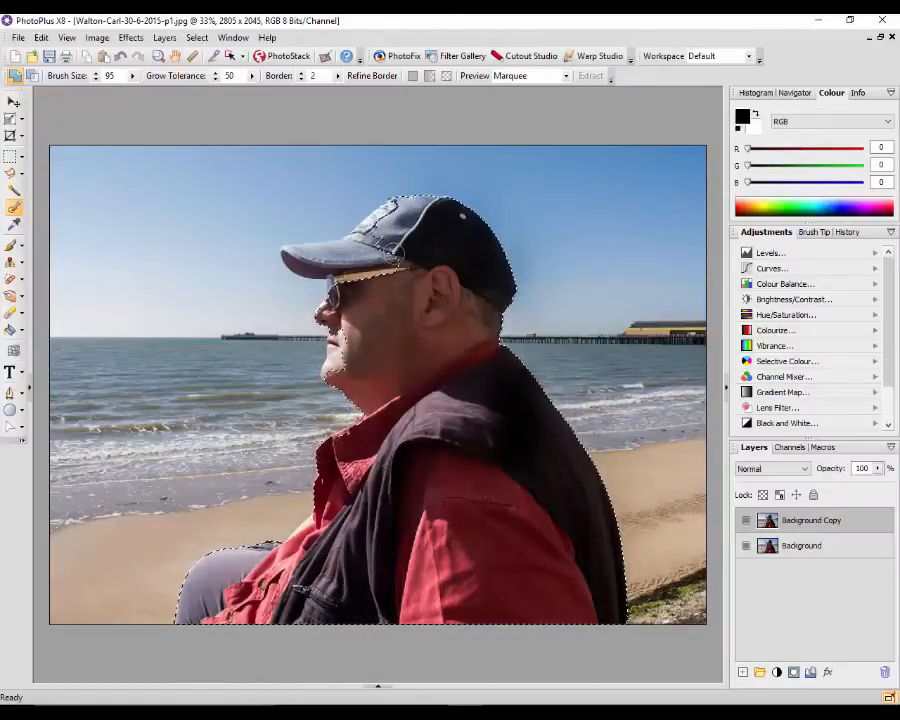
pyautogui.moveTo(341, 258); pyautogui.dragTo(310, 257)
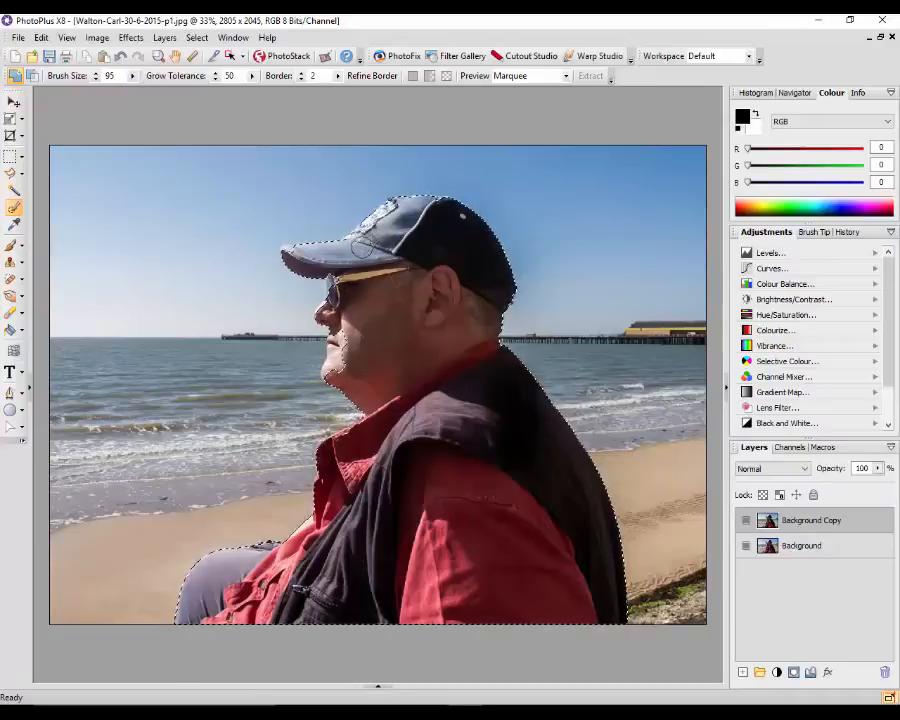
# Step: Reduce the selection brush size to 35 and add the missed chin and mouth area to the selection
pyautogui.scroll(3, 355, 537)
pyautogui.scroll(1, 355, 537)
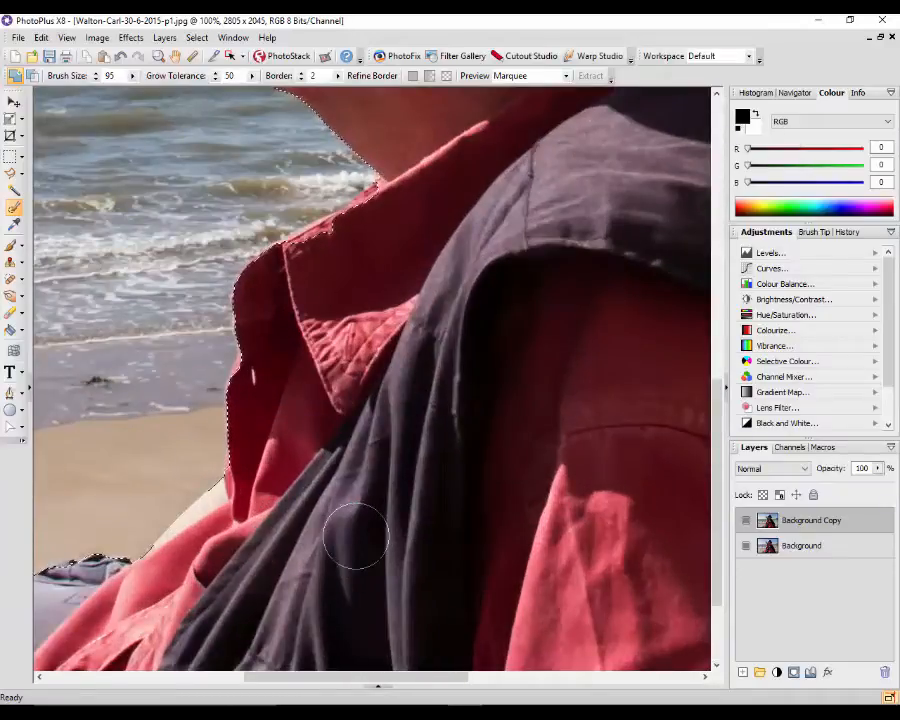
pyautogui.press('[')
pyautogui.press('[')
pyautogui.press('[')
pyautogui.press('[')
pyautogui.press('[')
pyautogui.press('[')
pyautogui.press('[')
pyautogui.press('[')
pyautogui.press('[')
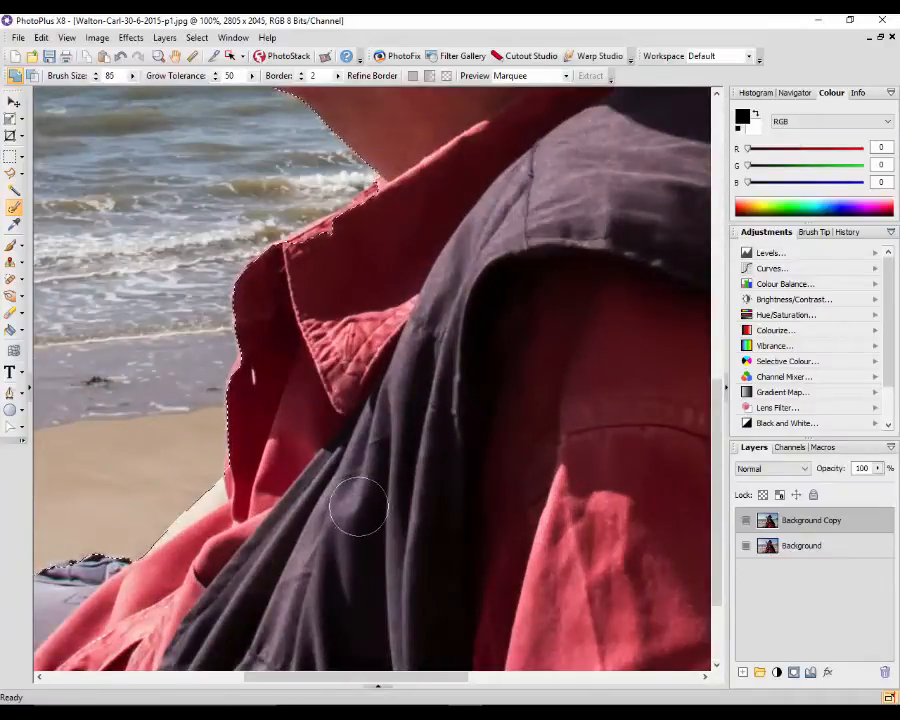
pyautogui.press('[')
pyautogui.press('[')
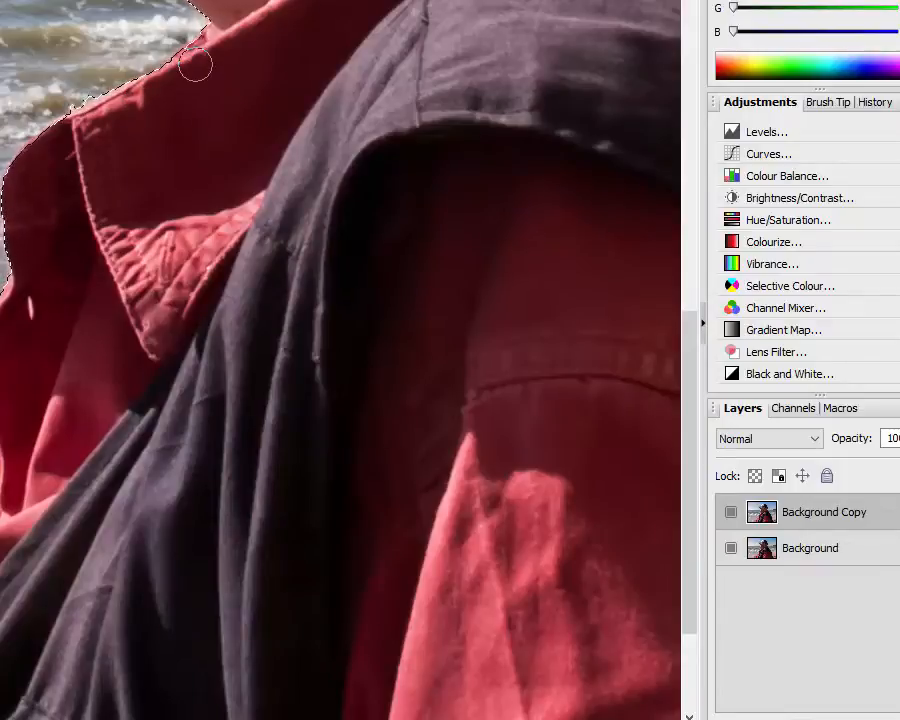
pyautogui.scroll(2, 250, 64)
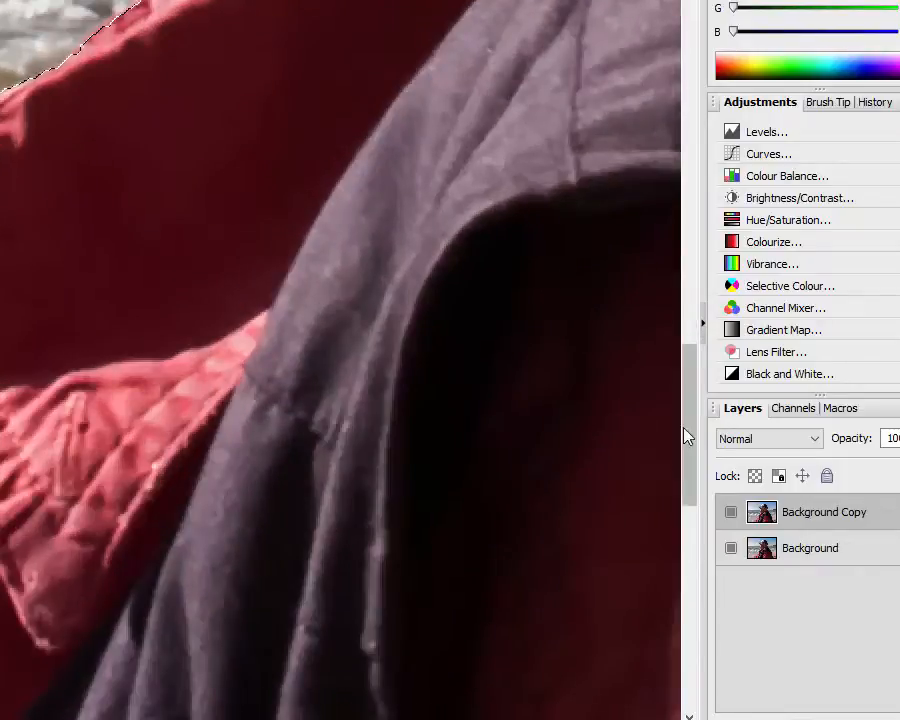
pyautogui.moveTo(686, 436); pyautogui.dragTo(693, 244)
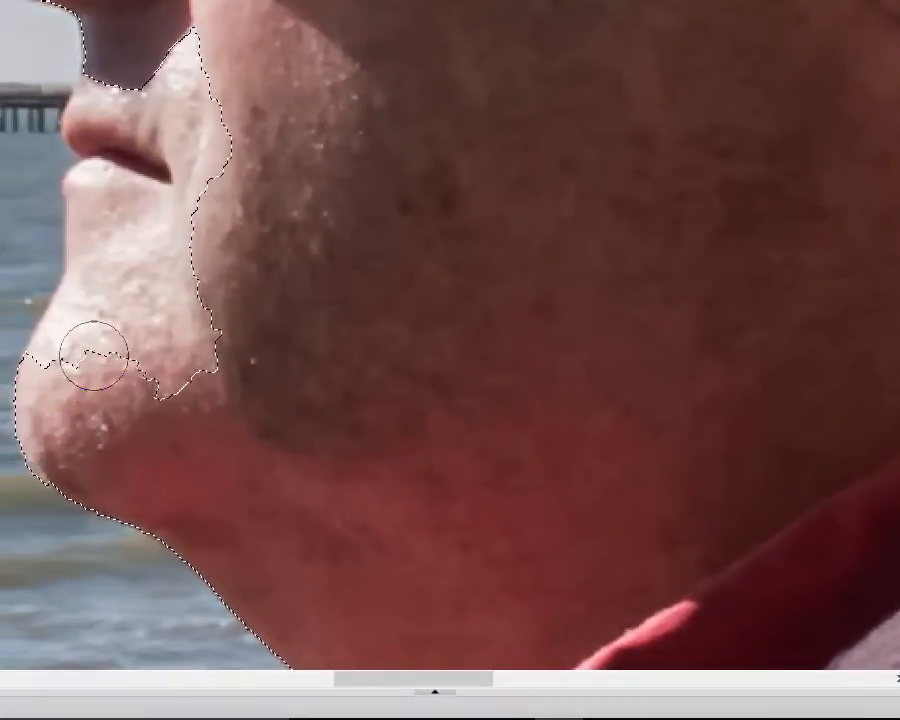
pyautogui.moveTo(94, 355)
pyautogui.mouseDown()
pyautogui.moveTo(138, 268)
pyautogui.moveTo(125, 74)
pyautogui.moveTo(117, 87)
pyautogui.moveTo(160, 65)
pyautogui.mouseUp()
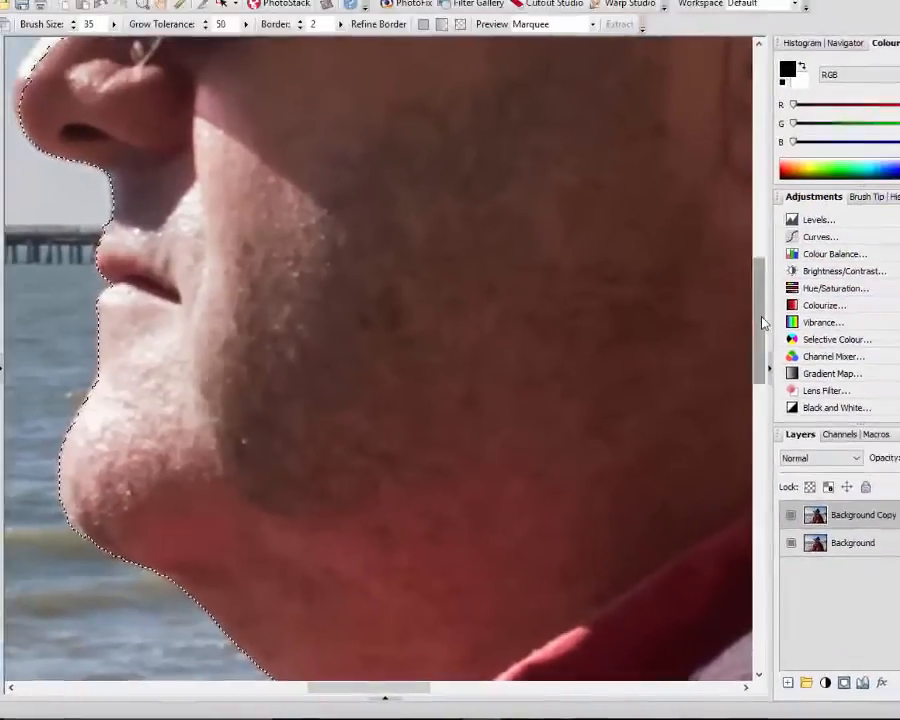
# Step: Add the bridge of the nose and the missed parts of the sunglasses to the selection
pyautogui.moveTo(854, 251); pyautogui.dragTo(854, 183)
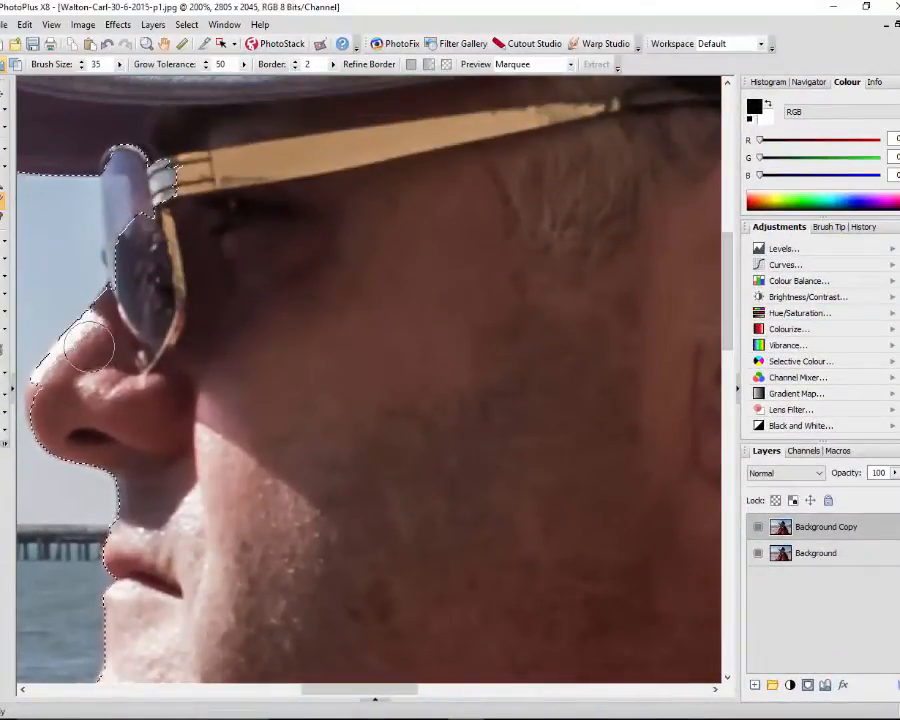
pyautogui.moveTo(88, 342); pyautogui.dragTo(56, 382)
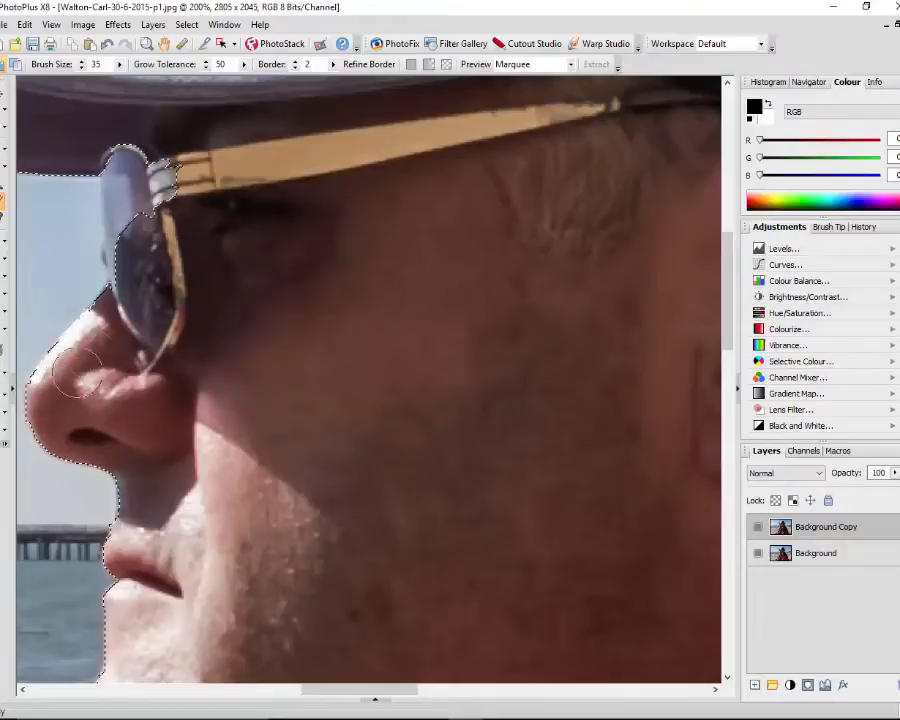
pyautogui.moveTo(144, 192); pyautogui.dragTo(142, 204)
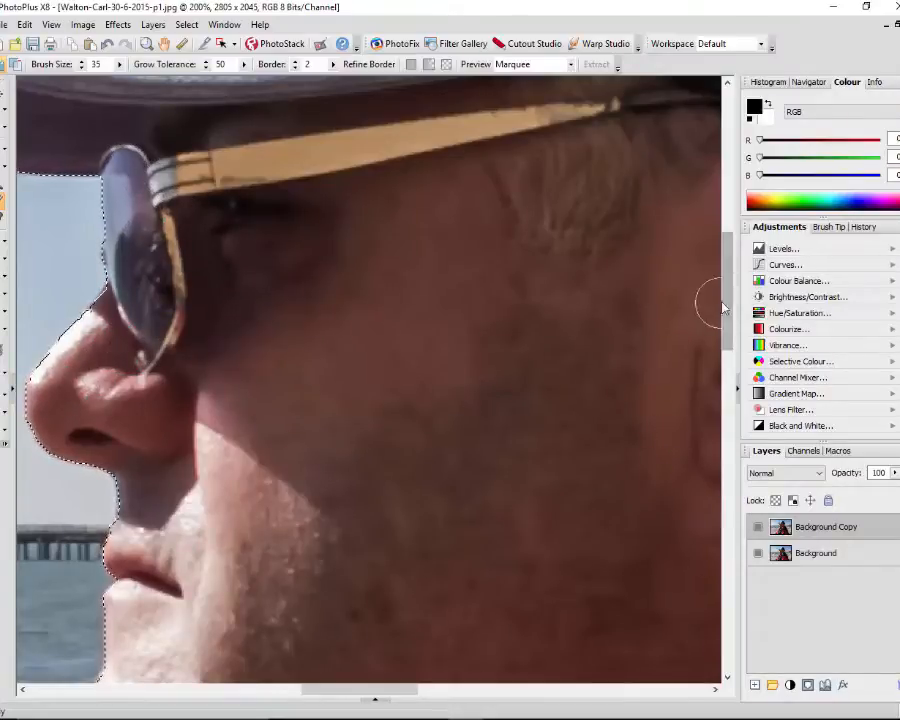
# Step: Add the tip of the cap's peak and the lower edge of its badge to the selection
pyautogui.moveTo(727, 298); pyautogui.dragTo(726, 252)
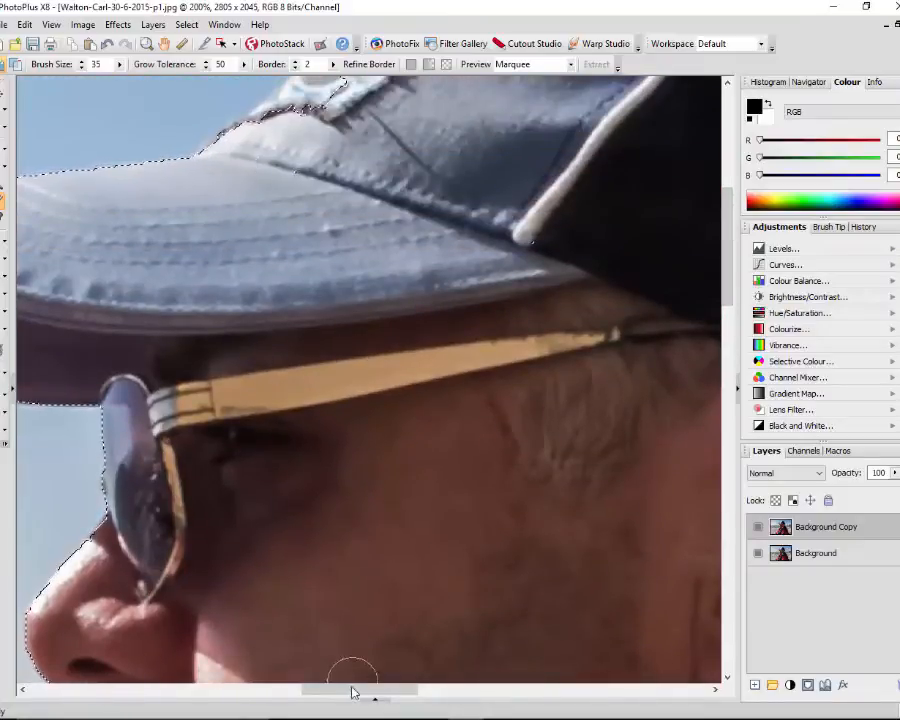
pyautogui.moveTo(352, 692); pyautogui.dragTo(305, 694)
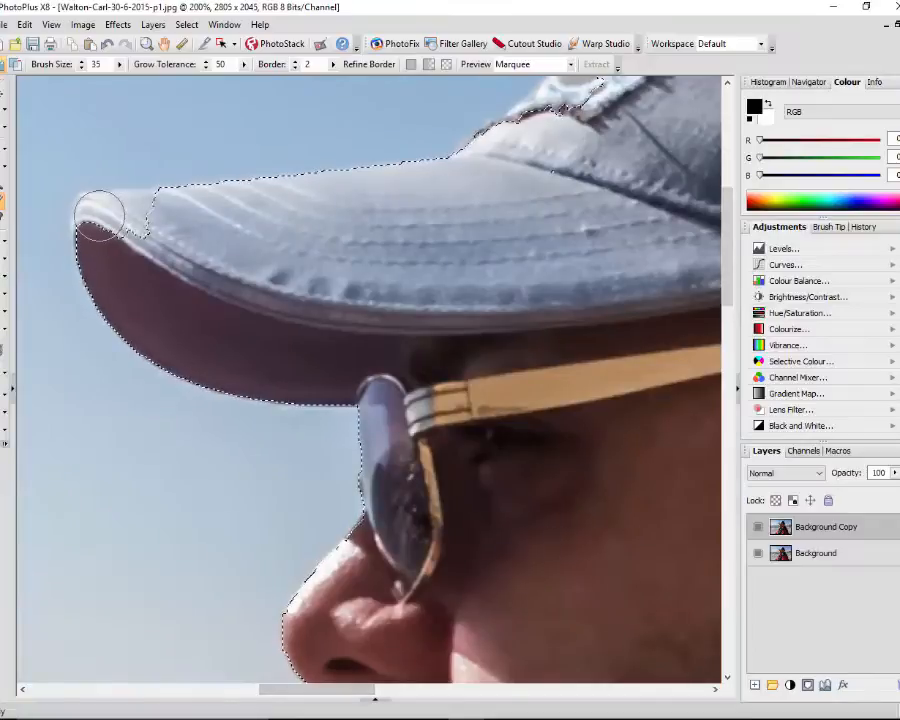
pyautogui.moveTo(99, 213); pyautogui.dragTo(94, 209)
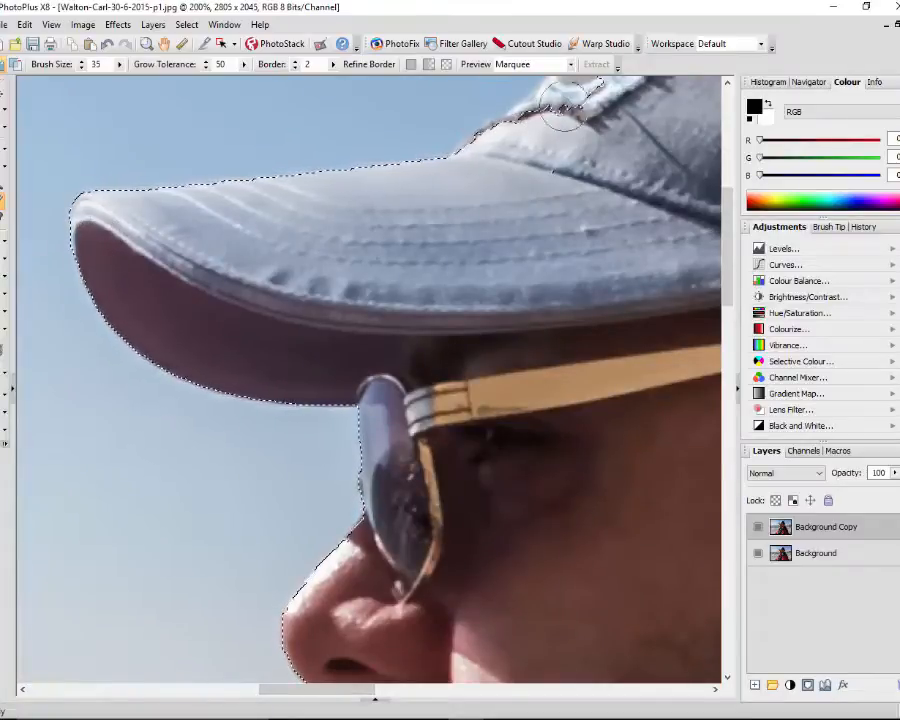
pyautogui.moveTo(563, 108)
pyautogui.mouseDown()
pyautogui.moveTo(579, 116)
pyautogui.moveTo(484, 159)
pyautogui.mouseUp()
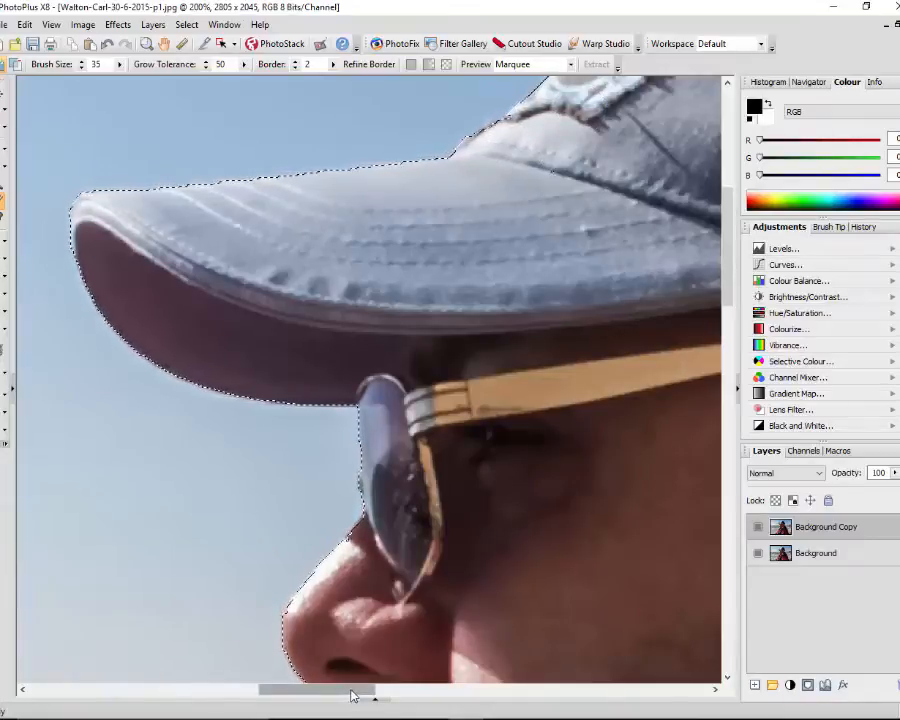
# Step: Reduce the selection brush size to 9 and add the missed spots along the cap's badge and the white seam at its crown
pyautogui.hscroll(1, 352, 695)
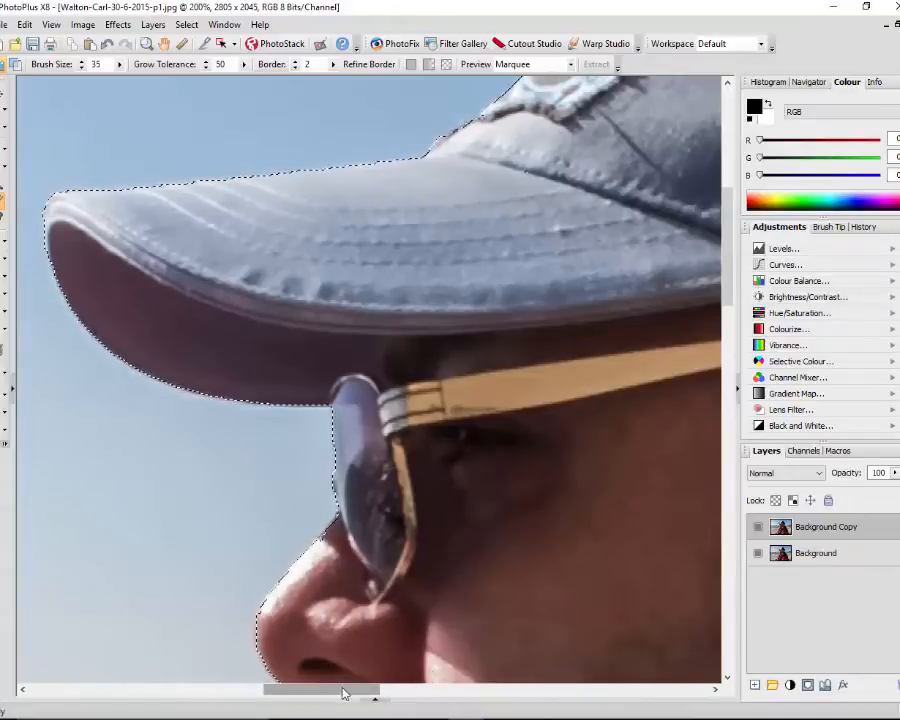
pyautogui.moveTo(343, 693); pyautogui.dragTo(388, 691)
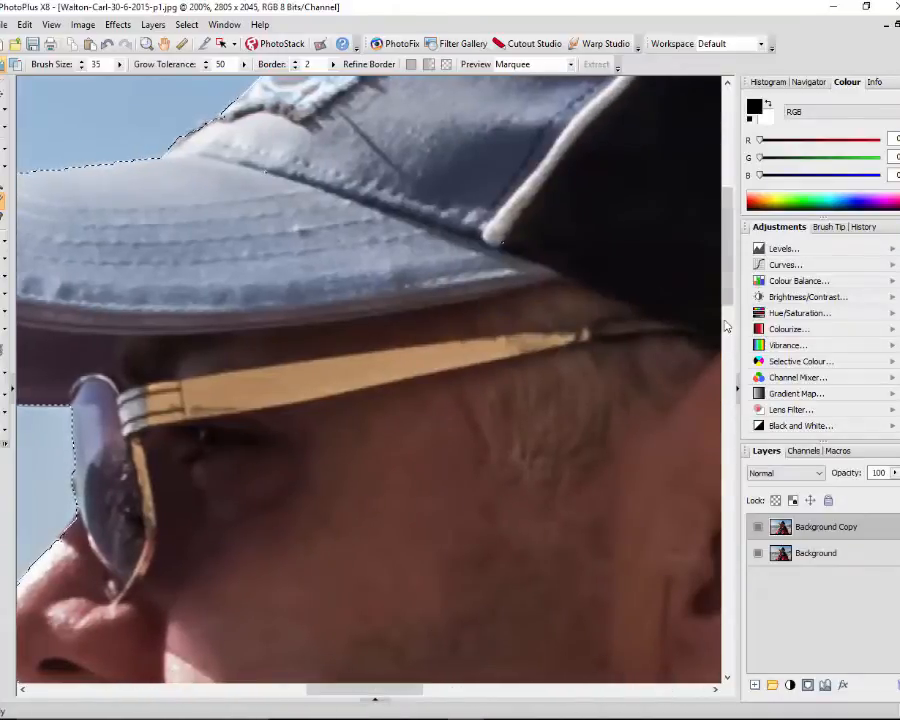
pyautogui.moveTo(727, 326); pyautogui.dragTo(727, 266)
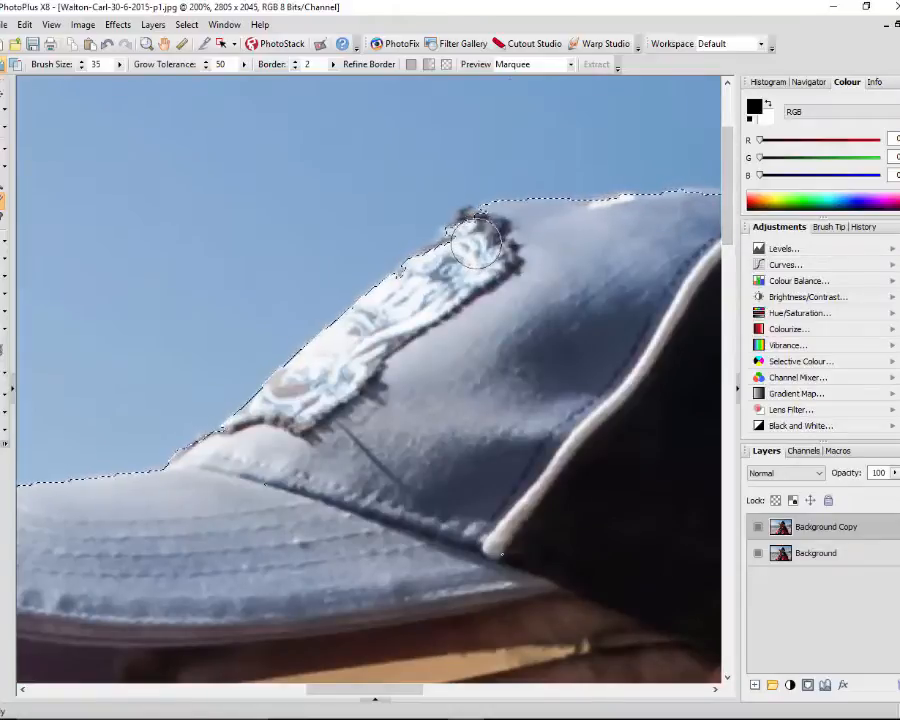
pyautogui.press('[')
pyautogui.press('[')
pyautogui.press('[')
pyautogui.press('[')
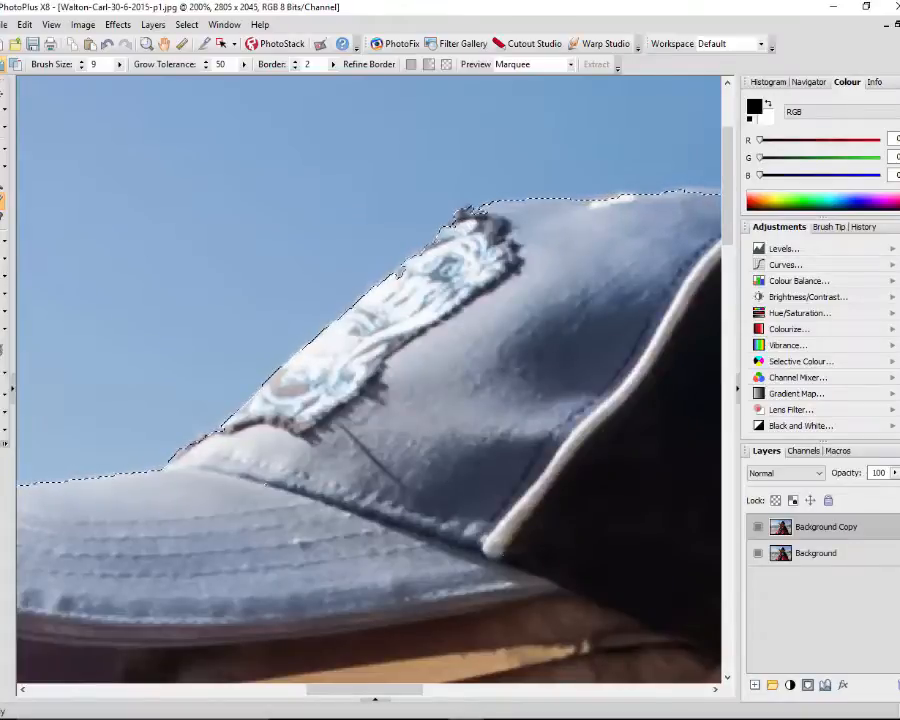
pyautogui.moveTo(392, 690); pyautogui.dragTo(450, 690)
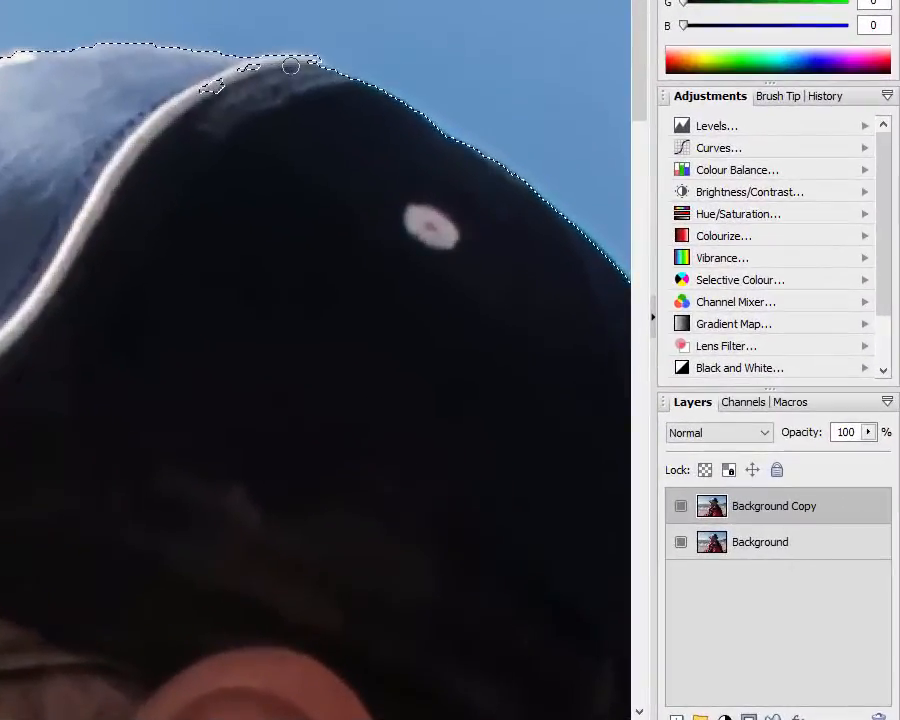
pyautogui.moveTo(291, 66)
pyautogui.mouseDown()
pyautogui.moveTo(253, 68)
pyautogui.moveTo(181, 111)
pyautogui.mouseUp()
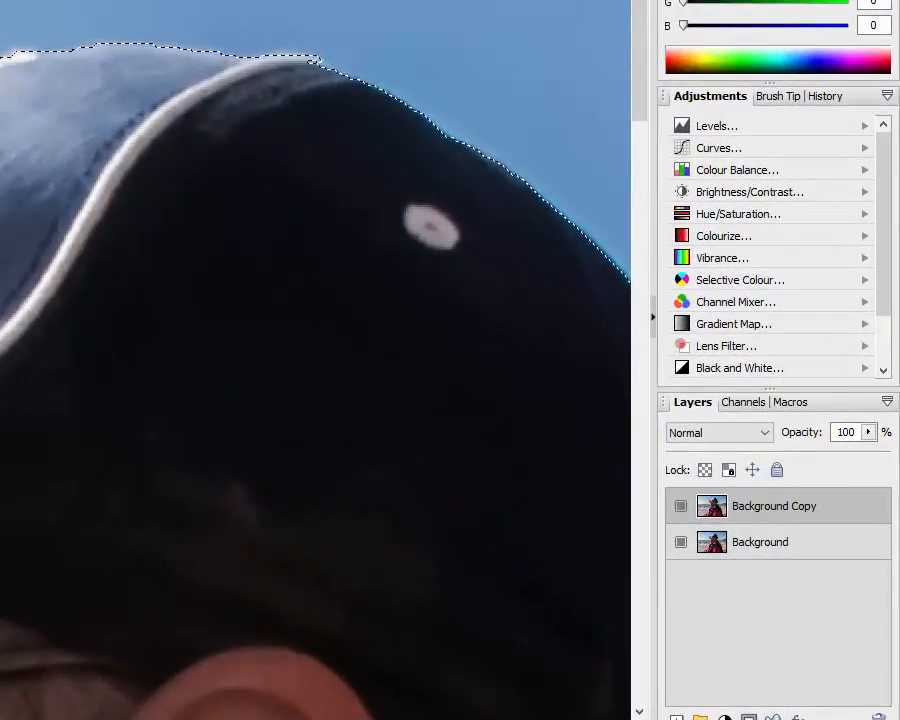
# Step: Check the selection edge closely along the back of the cap, the neck and the jacket, and review the whole outline
pyautogui.hscroll(5, 315, 360)
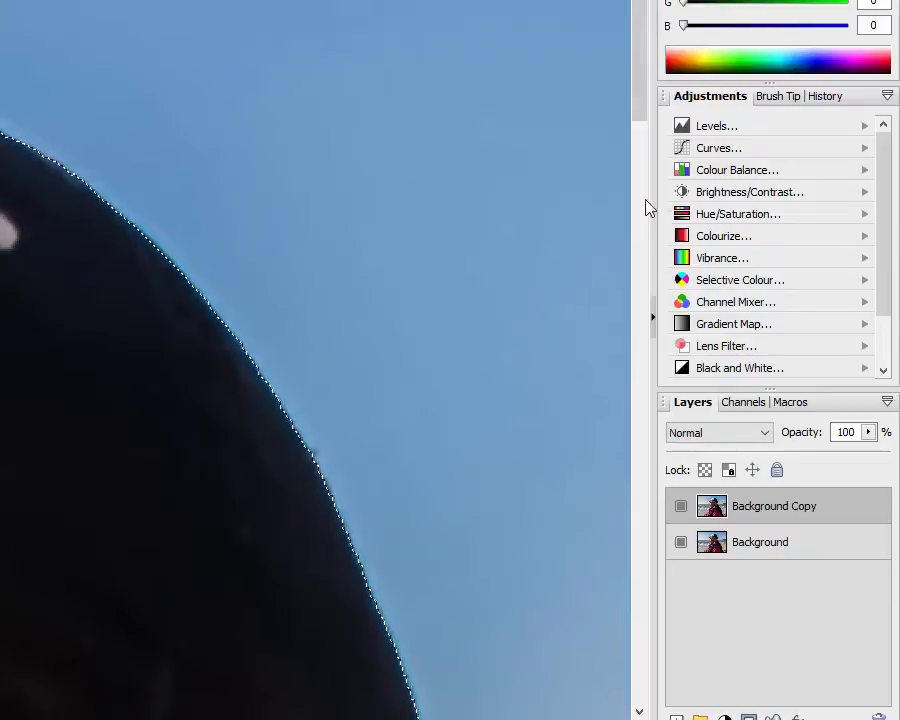
pyautogui.moveTo(642, 100); pyautogui.dragTo(664, 290)
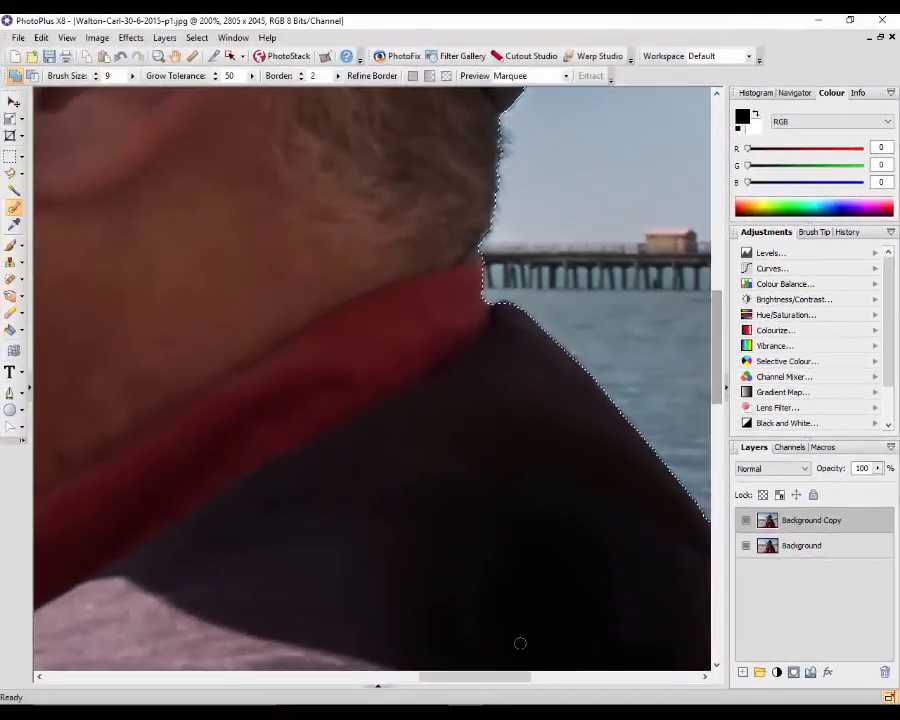
pyautogui.moveTo(492, 683); pyautogui.dragTo(538, 685)
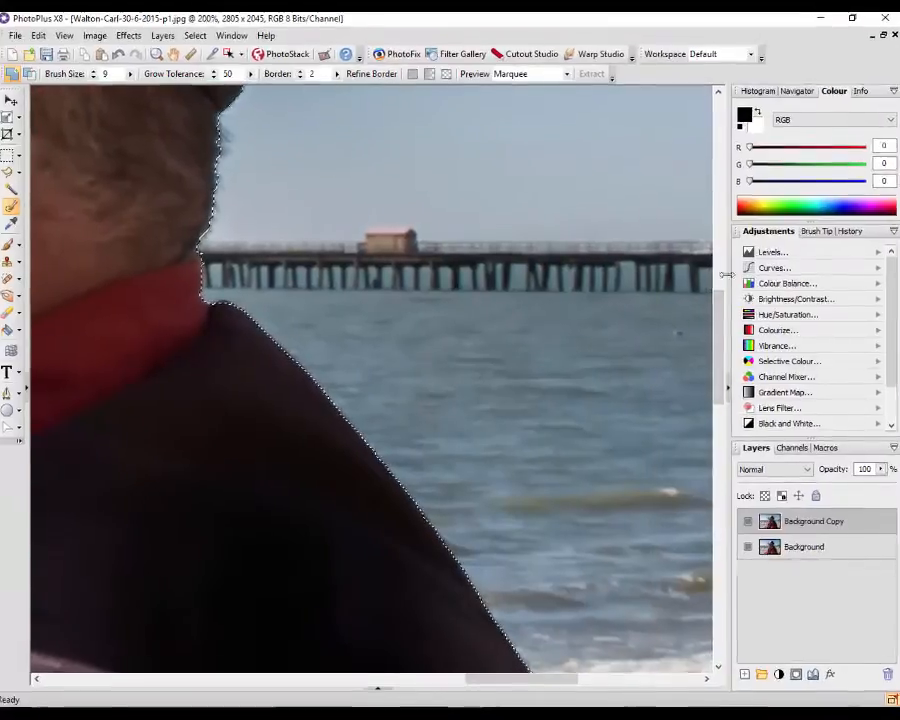
pyautogui.moveTo(722, 275); pyautogui.dragTo(716, 413)
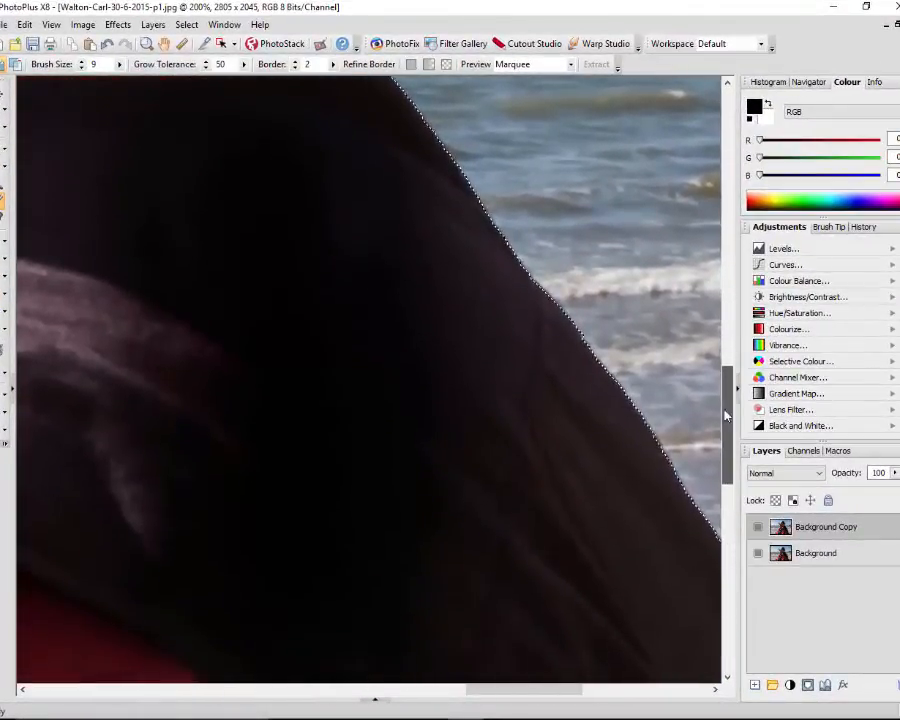
pyautogui.moveTo(534, 690); pyautogui.dragTo(584, 690)
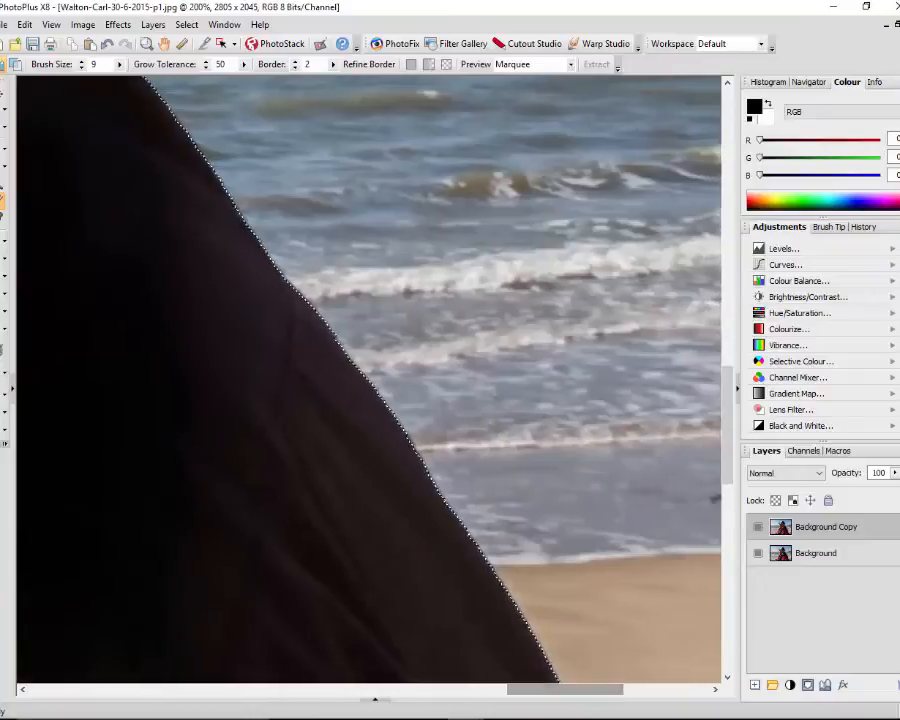
pyautogui.moveTo(727, 437); pyautogui.dragTo(752, 591)
pyautogui.scroll(-3, 369, 380)
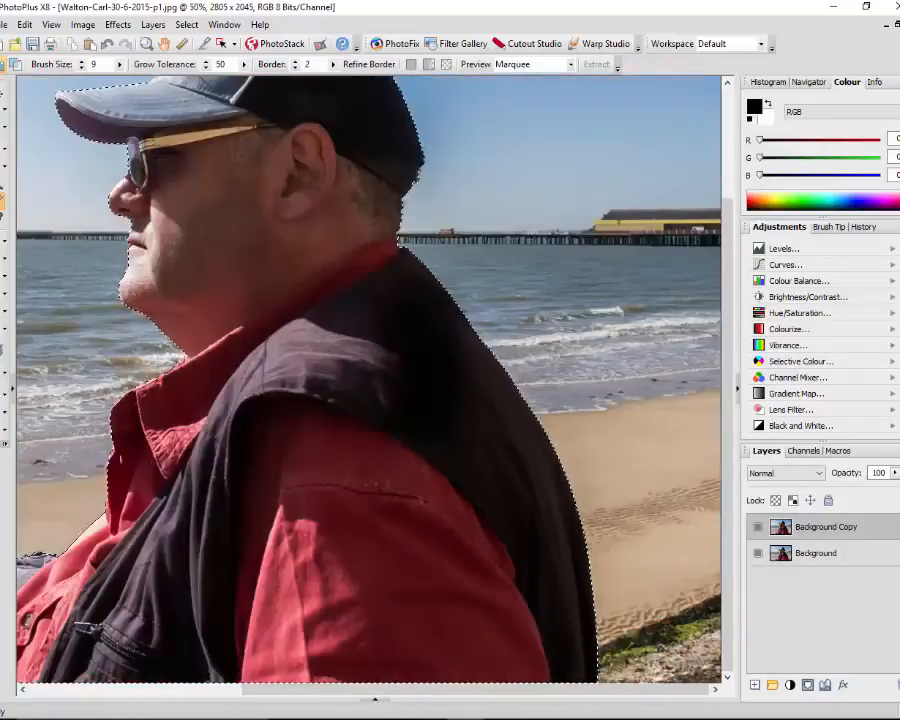
pyautogui.scroll(-1, 369, 380)
pyautogui.scroll(1, 376, 383)
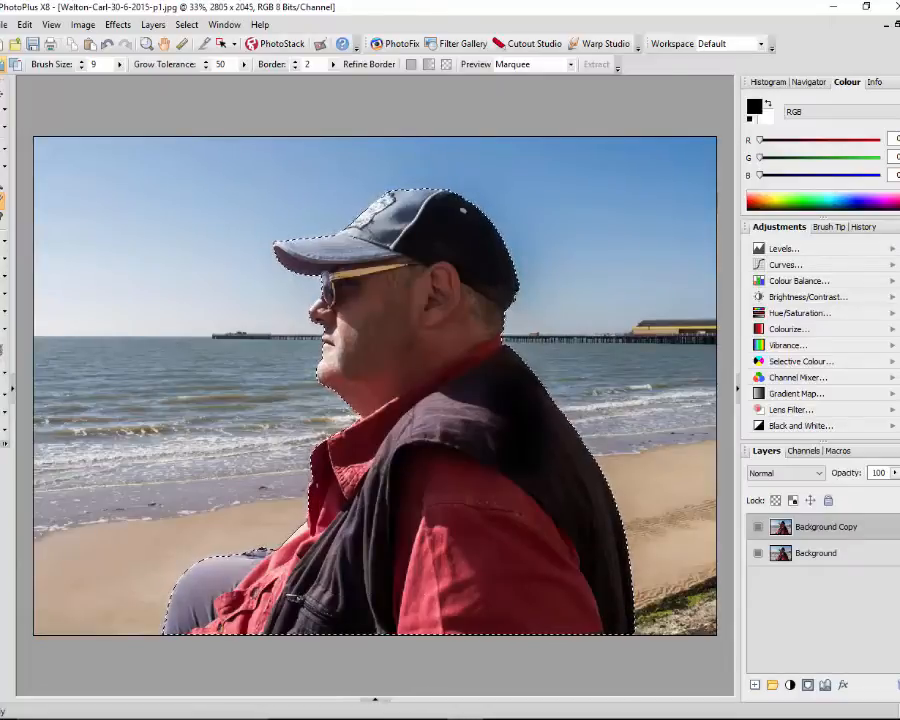
# Step: Add a layer mask from the selection to Background Copy, check the cutout with the Background layer hidden, and clear the selection
pyautogui.click(808, 685)
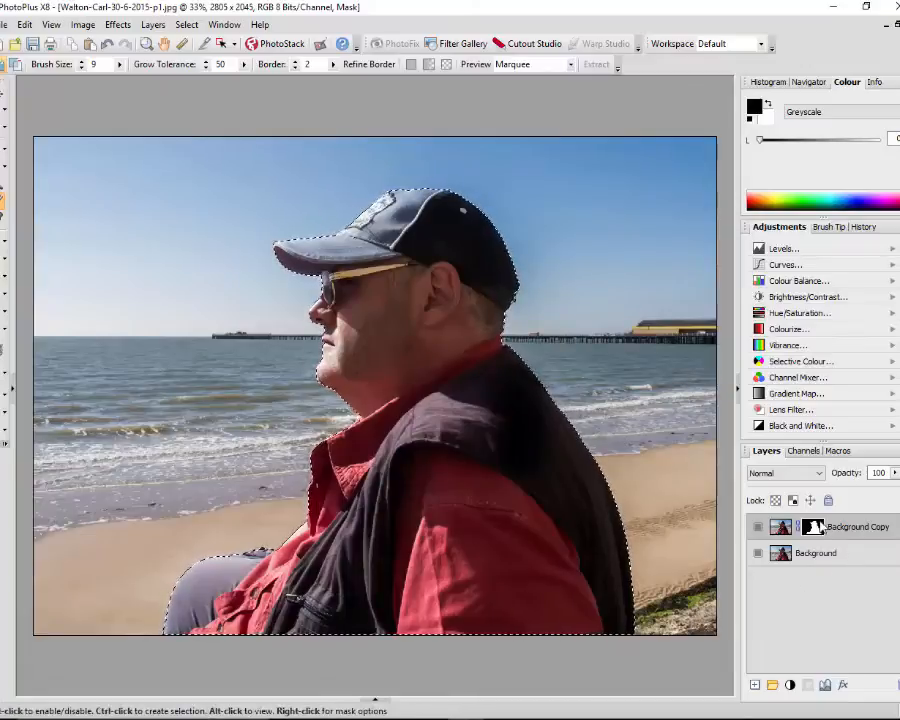
pyautogui.click(758, 554)
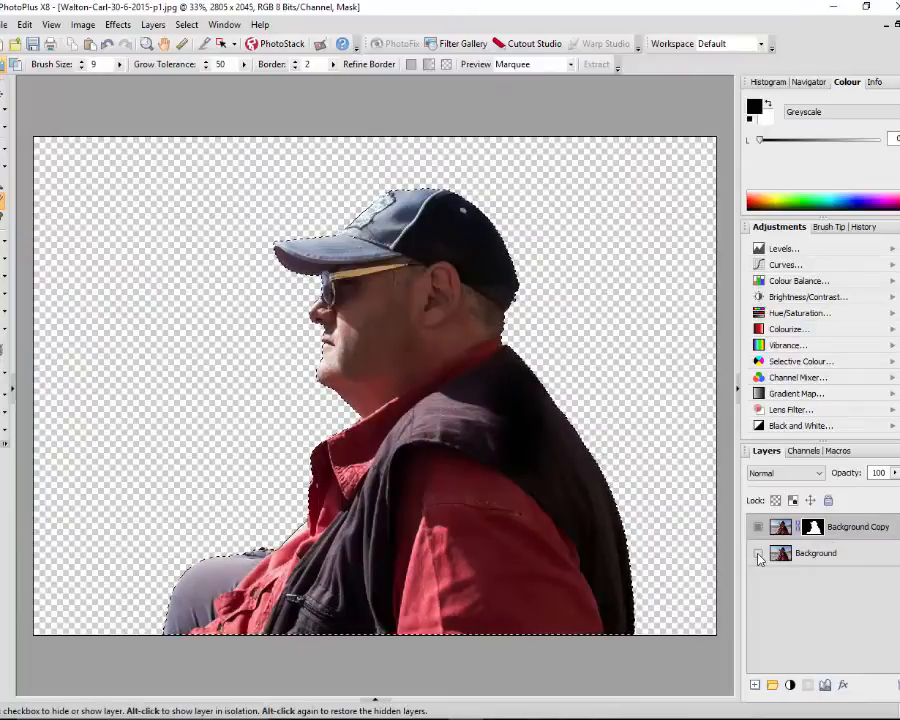
pyautogui.click(758, 556)
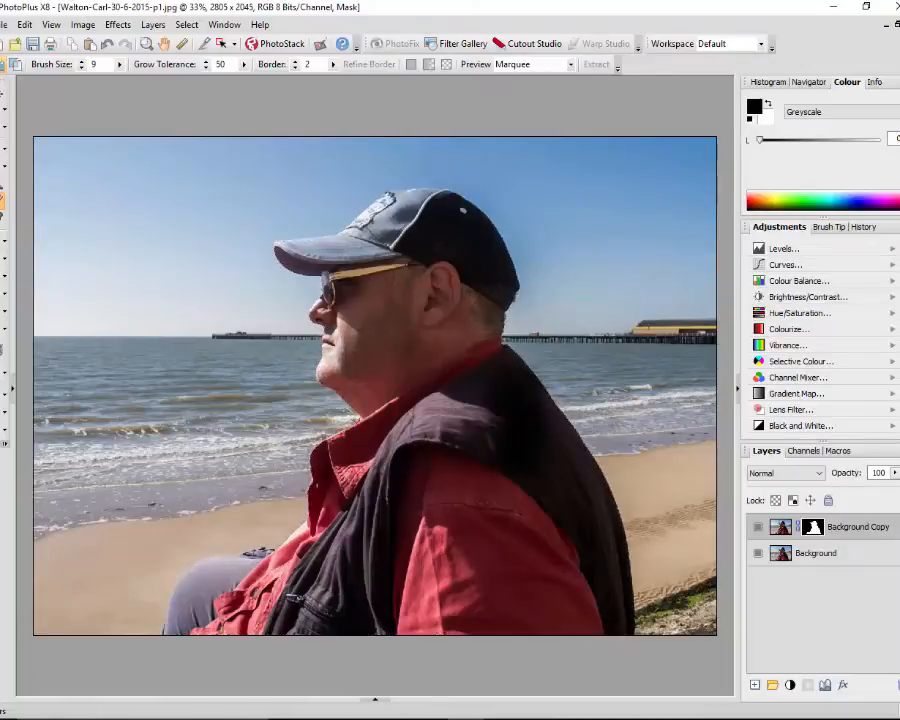
# Step: Switch to the Texture_093.jpg document, select the entire image and copy it
pyautogui.click(376, 702)
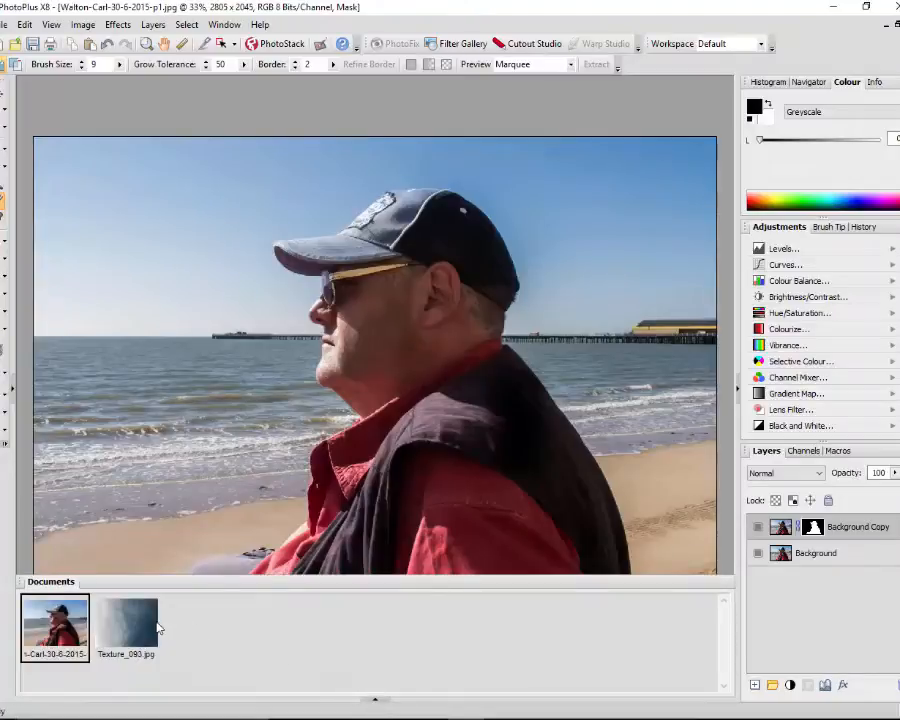
pyautogui.click(152, 632)
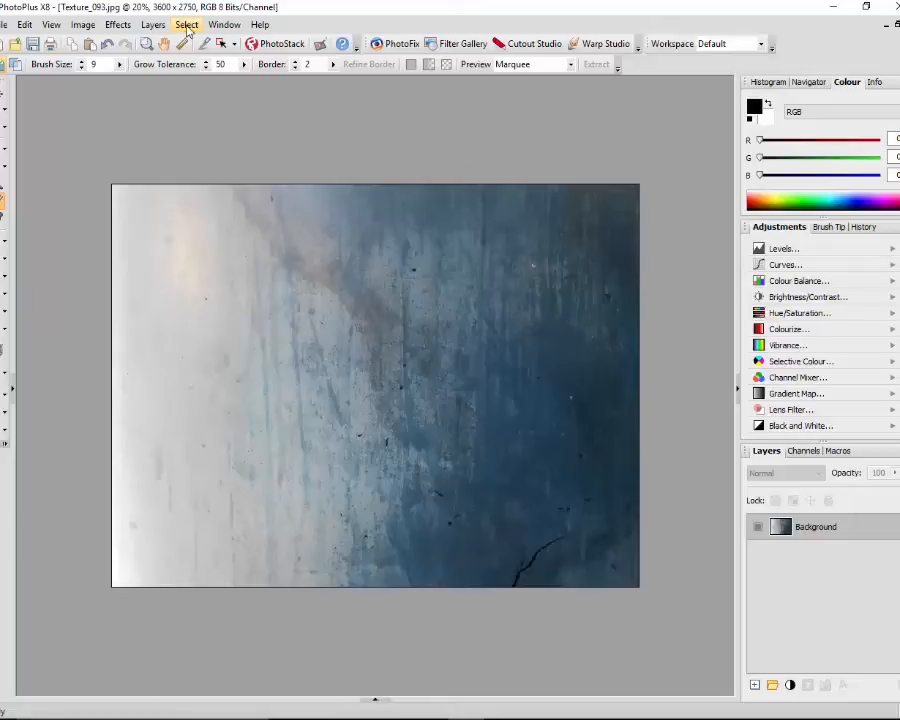
pyautogui.click(187, 25)
pyautogui.click(211, 62)
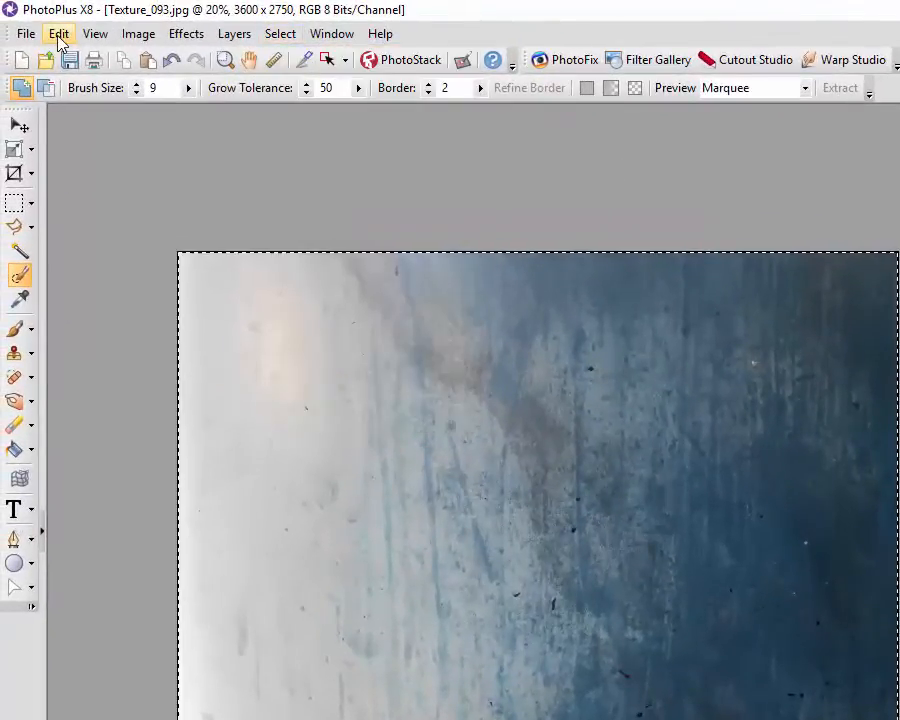
pyautogui.click(59, 34)
pyautogui.click(90, 132)
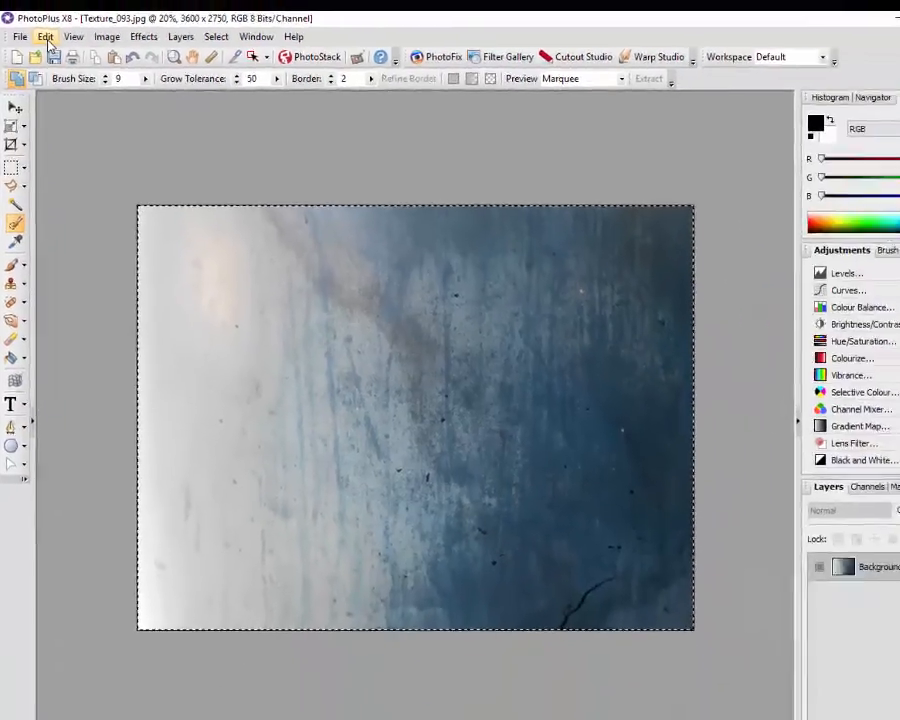
pyautogui.click(46, 37)
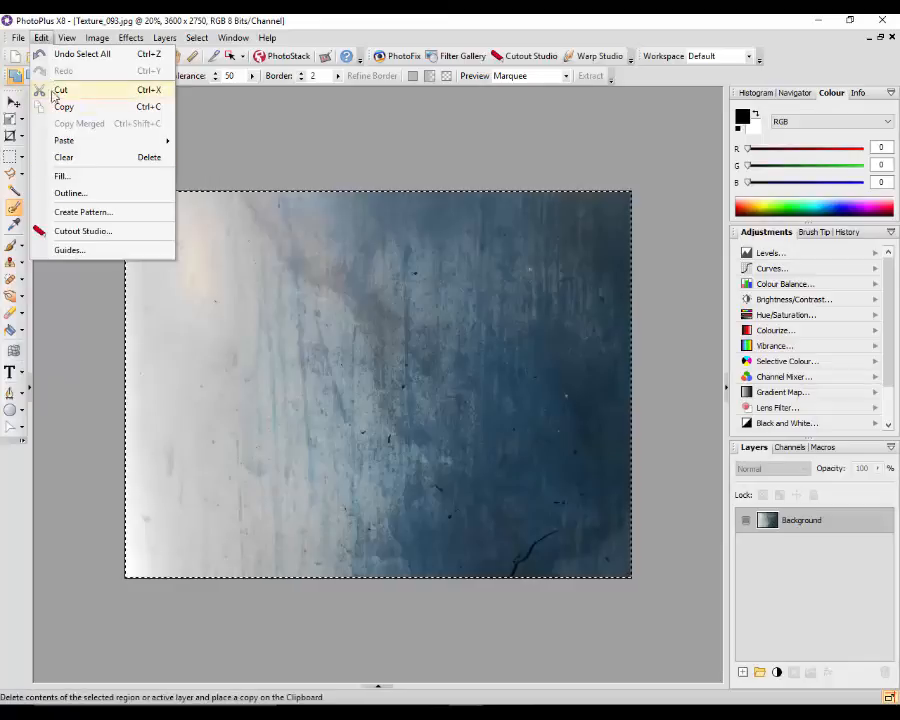
pyautogui.click(60, 106)
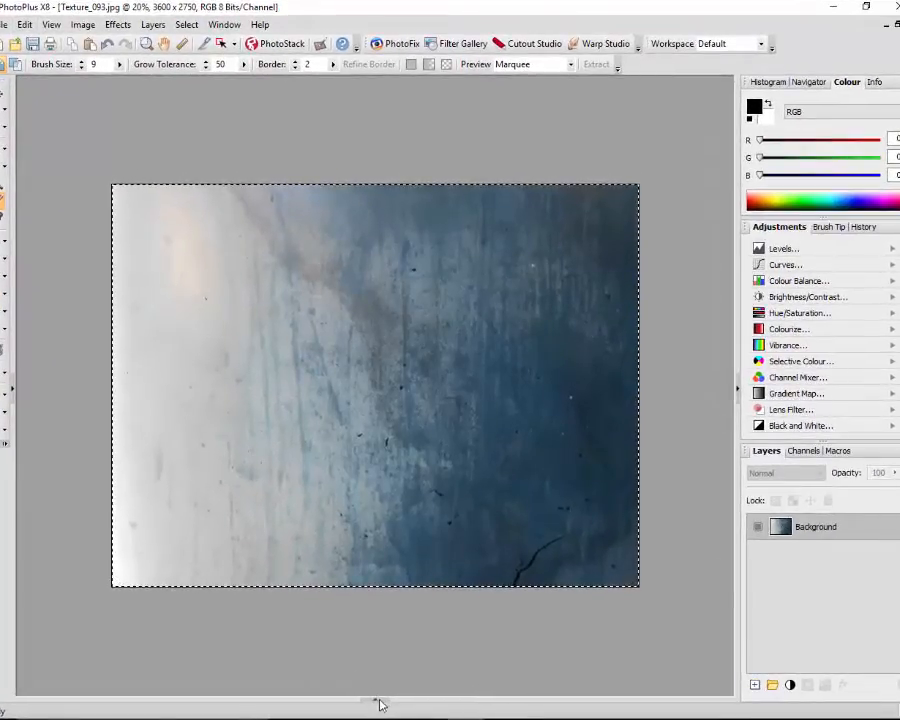
# Step: Return to the portrait document and paste the texture as a new layer directly above the Background layer
pyautogui.click(376, 701)
pyautogui.click(55, 627)
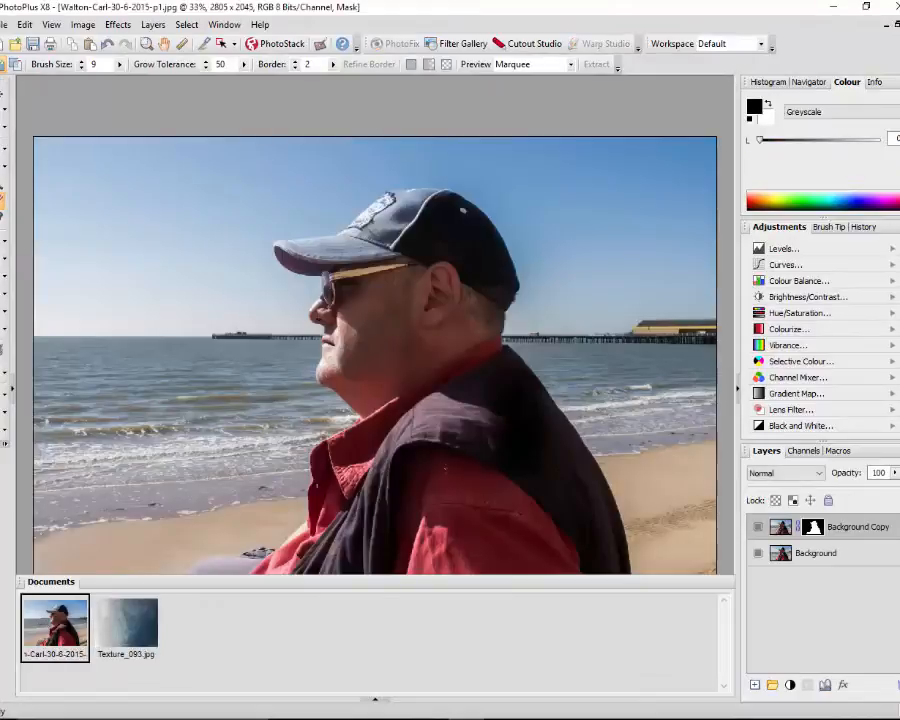
pyautogui.click(859, 558)
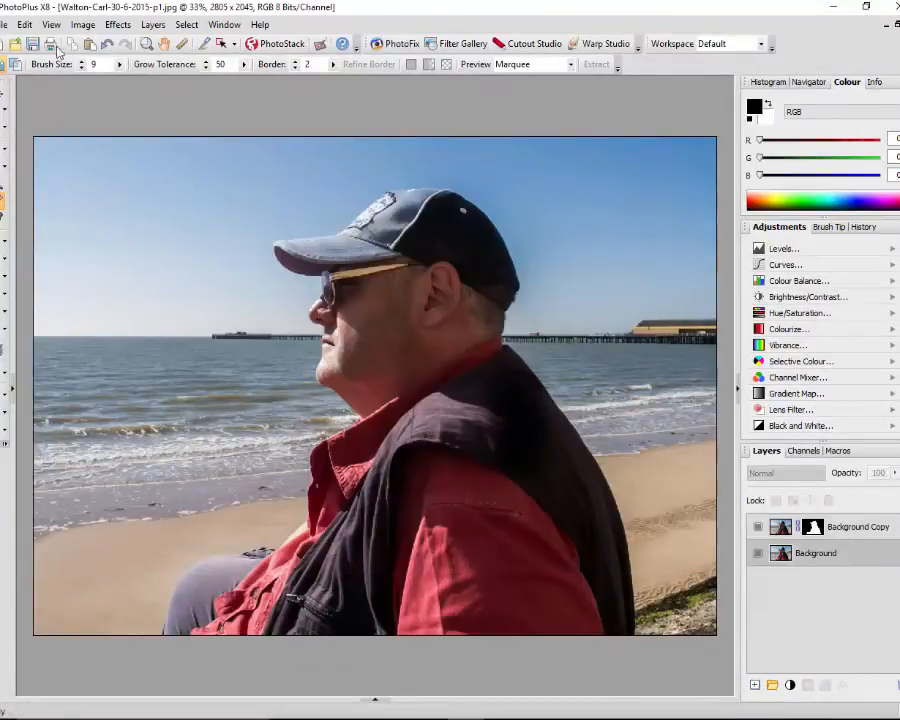
pyautogui.click(24, 24)
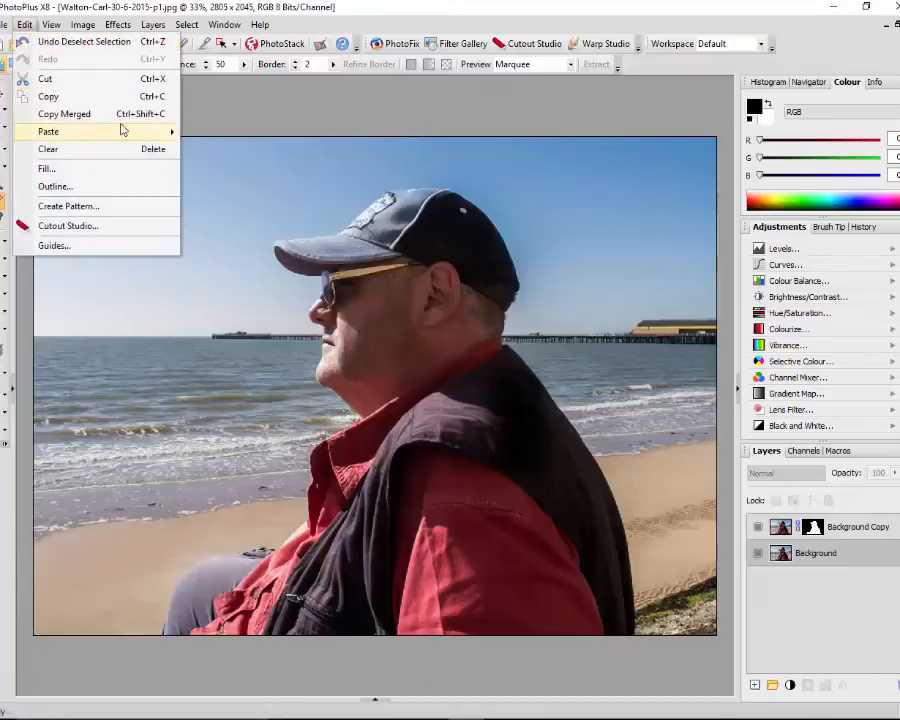
pyautogui.moveTo(122, 131)
pyautogui.click(213, 147)
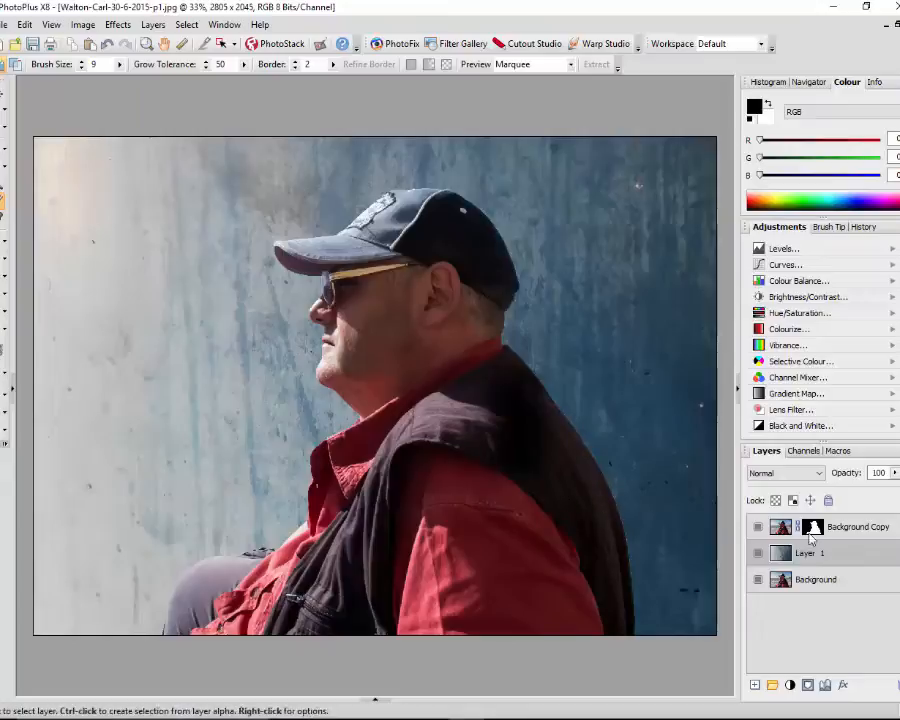
# Step: Paste the texture again as a new layer above the masked Background Copy layer
pyautogui.click(846, 536)
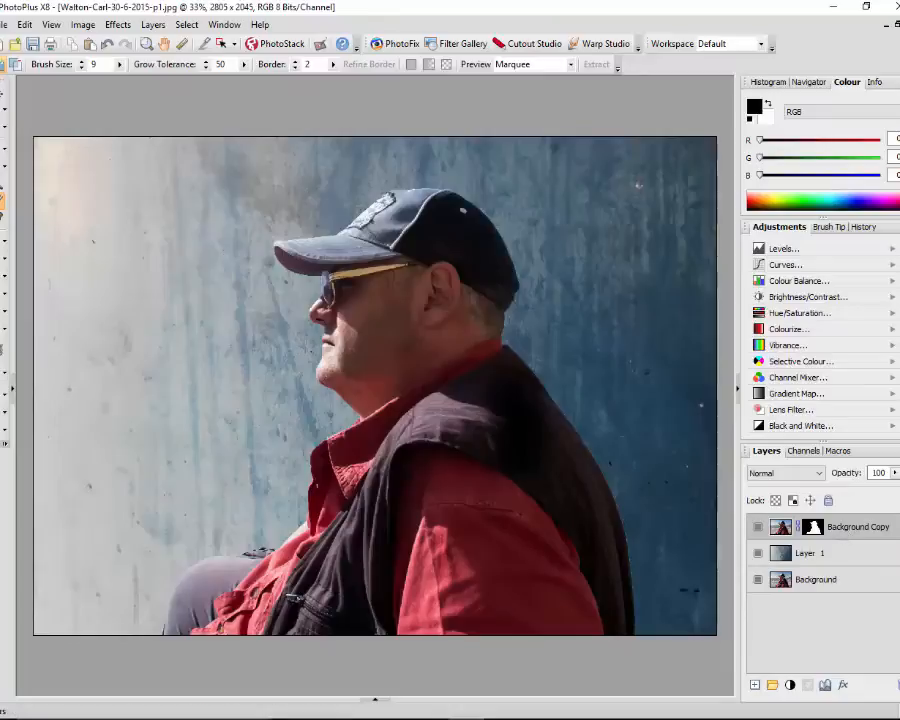
pyautogui.click(25, 27)
pyautogui.moveTo(124, 133)
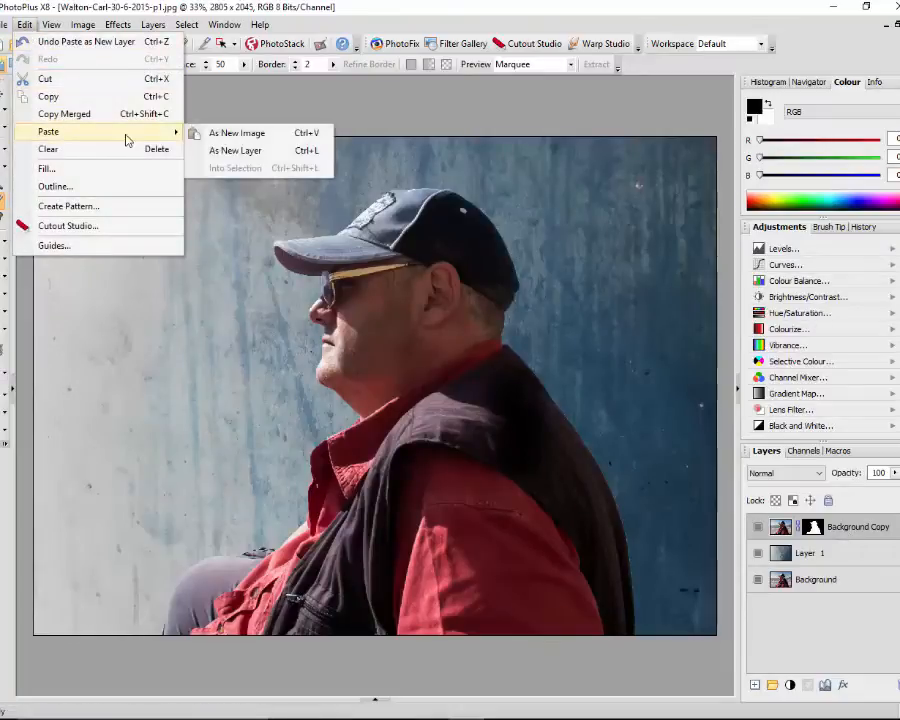
pyautogui.click(232, 152)
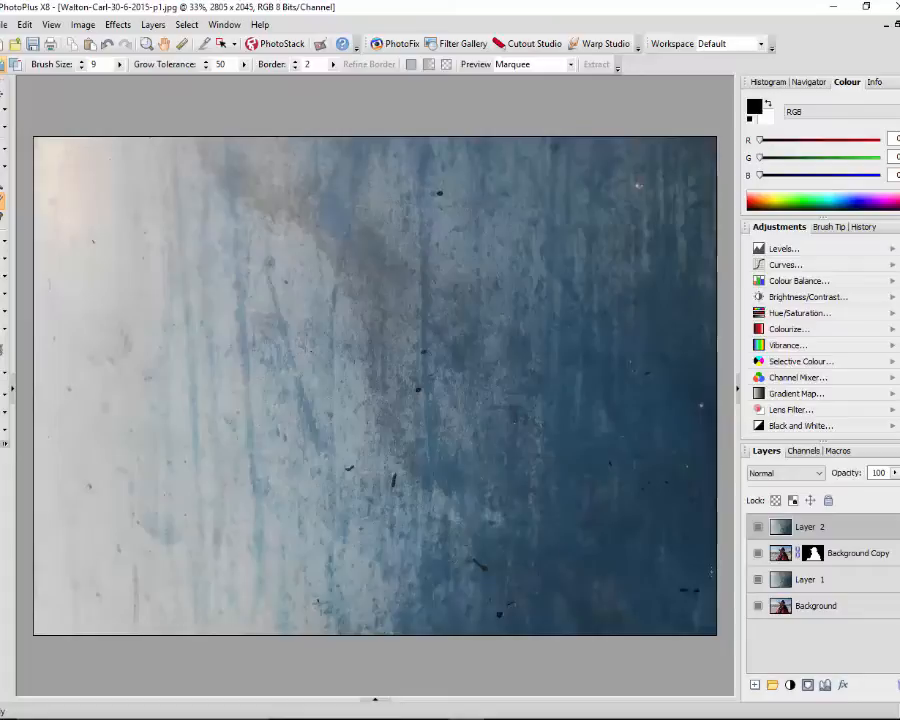
# Step: Hide the upper texture layer and add a Hue/Saturation adjustment layer above Background Copy
pyautogui.click(759, 528)
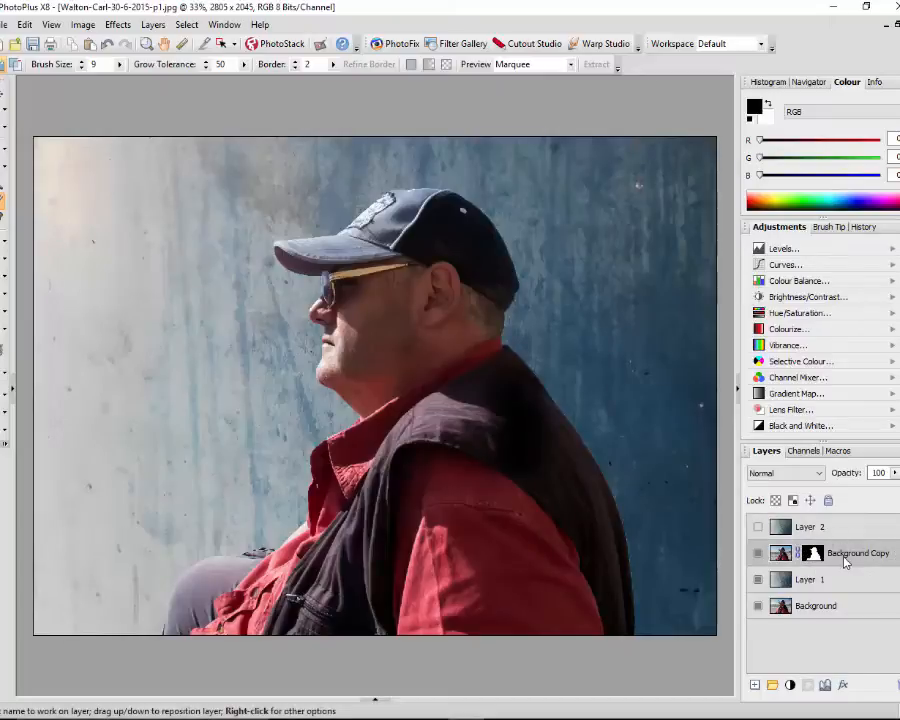
pyautogui.click(790, 686)
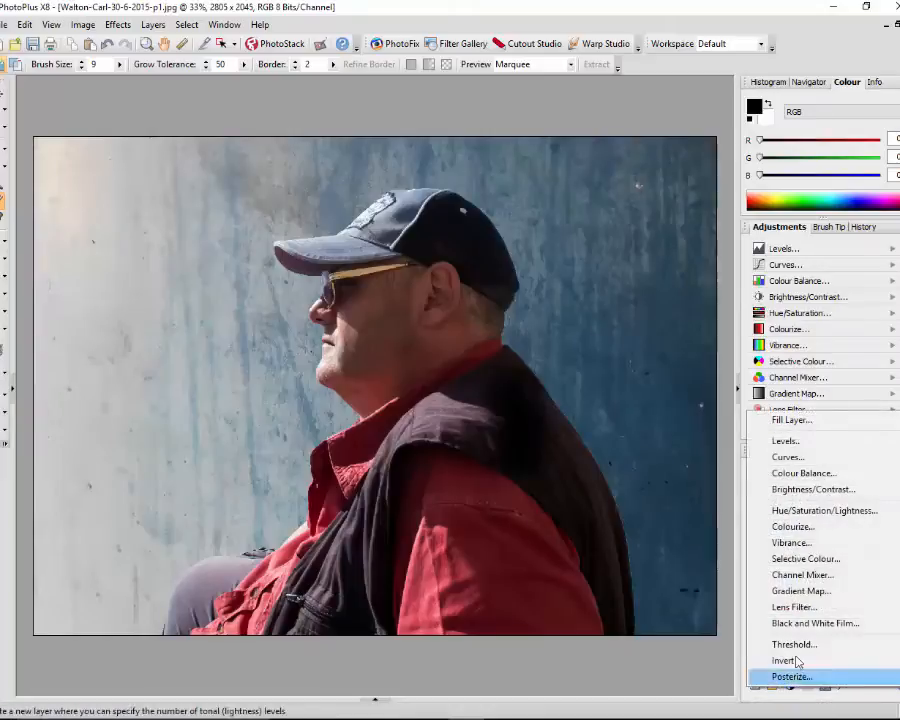
pyautogui.click(815, 514)
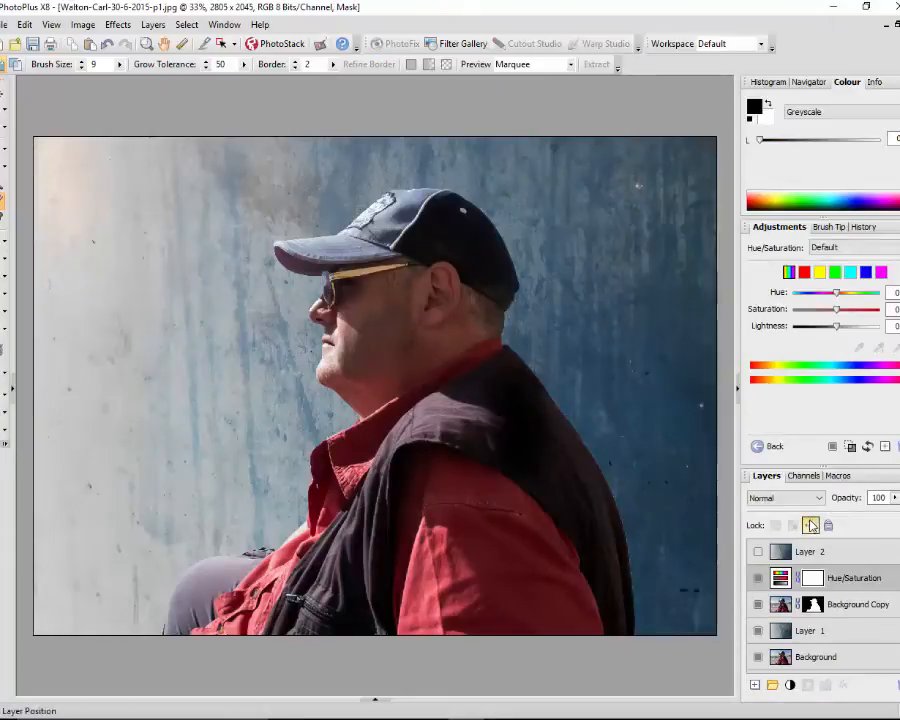
# Step: Show the upper texture layer again, apply the Average Colour blur to it and clear any selection
pyautogui.click(757, 557)
pyautogui.click(840, 549)
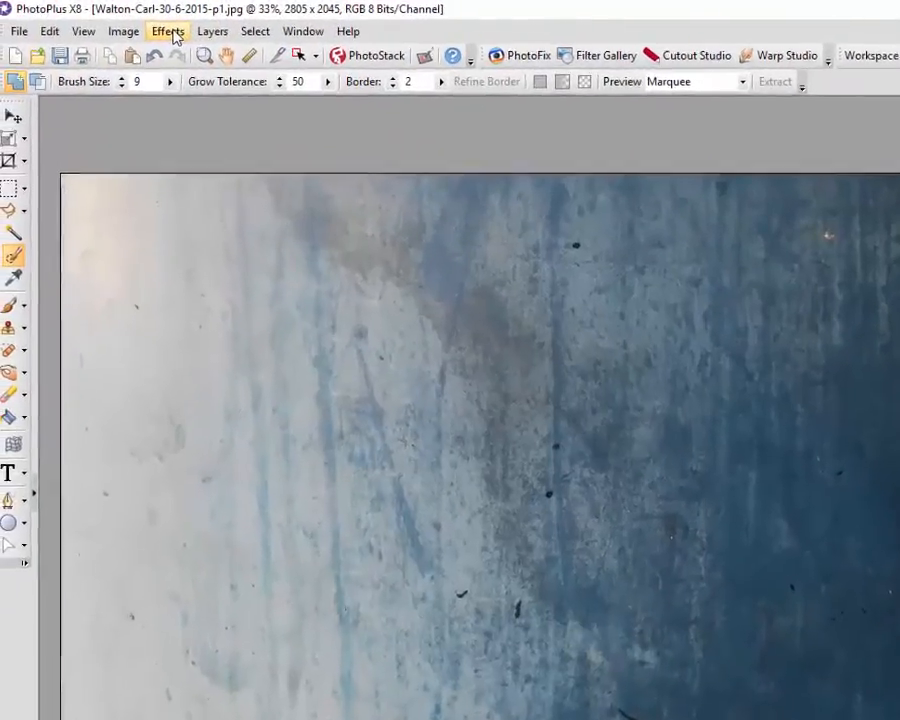
pyautogui.click(172, 33)
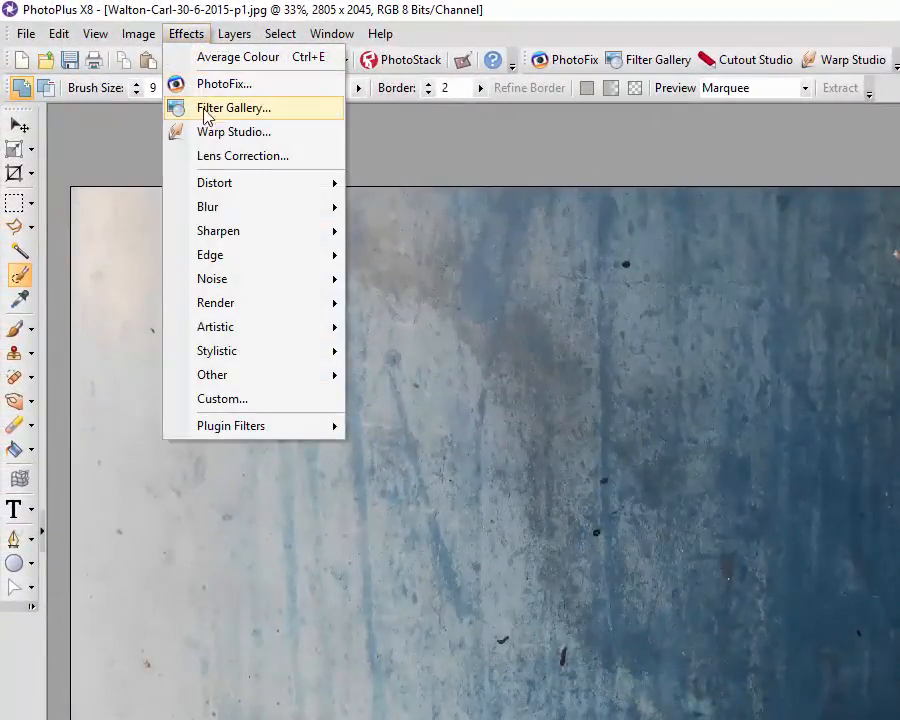
pyautogui.moveTo(241, 206)
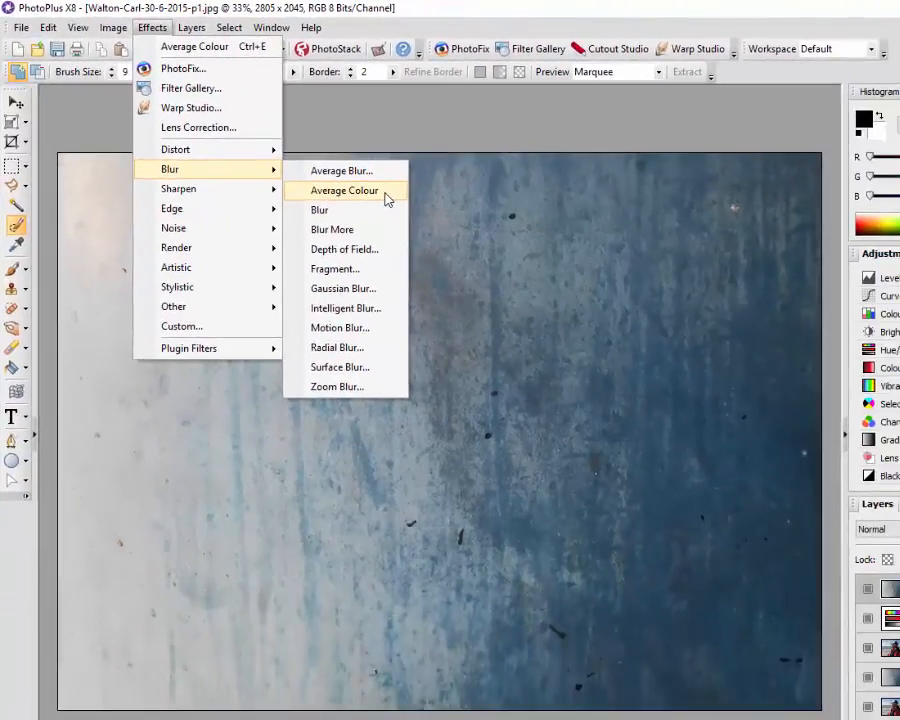
pyautogui.click(471, 237)
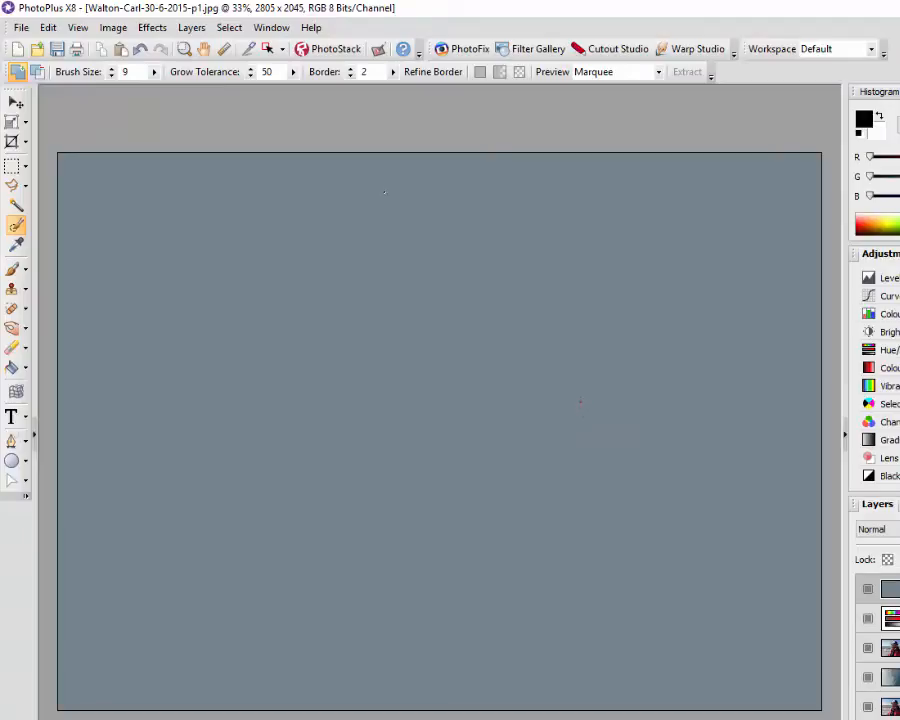
pyautogui.hotkey('ctrl', 'd')
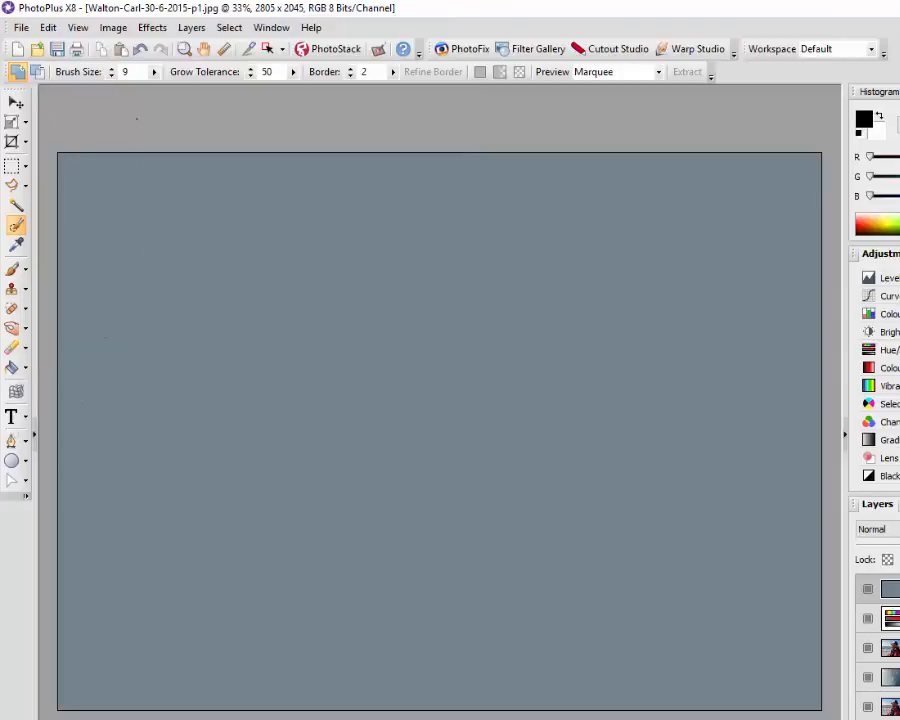
# Step: Load the man's outline as a selection from the Background Copy mask and make the average-colour Layer 2 active
pyautogui.click(12, 165)
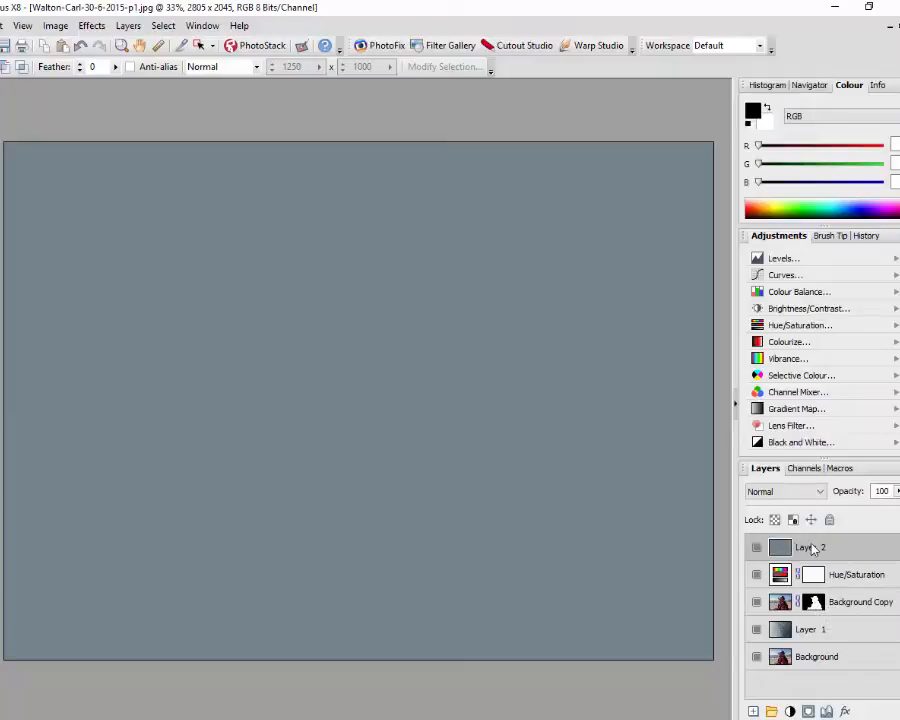
pyautogui.click(815, 598)
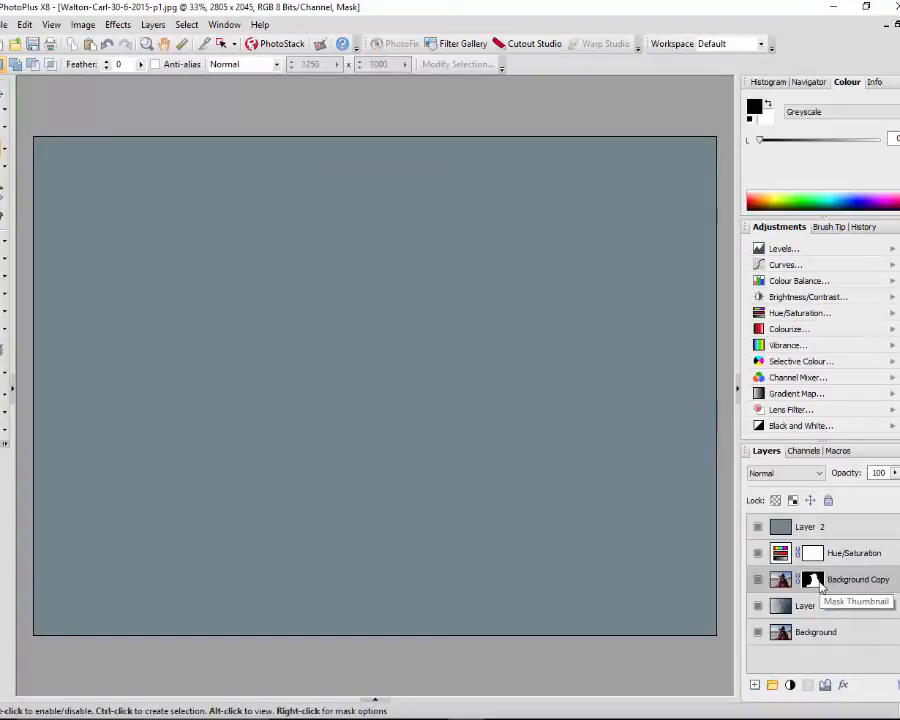
pyautogui.keyDown('ctrl'); pyautogui.click(819, 589); pyautogui.keyUp('ctrl')
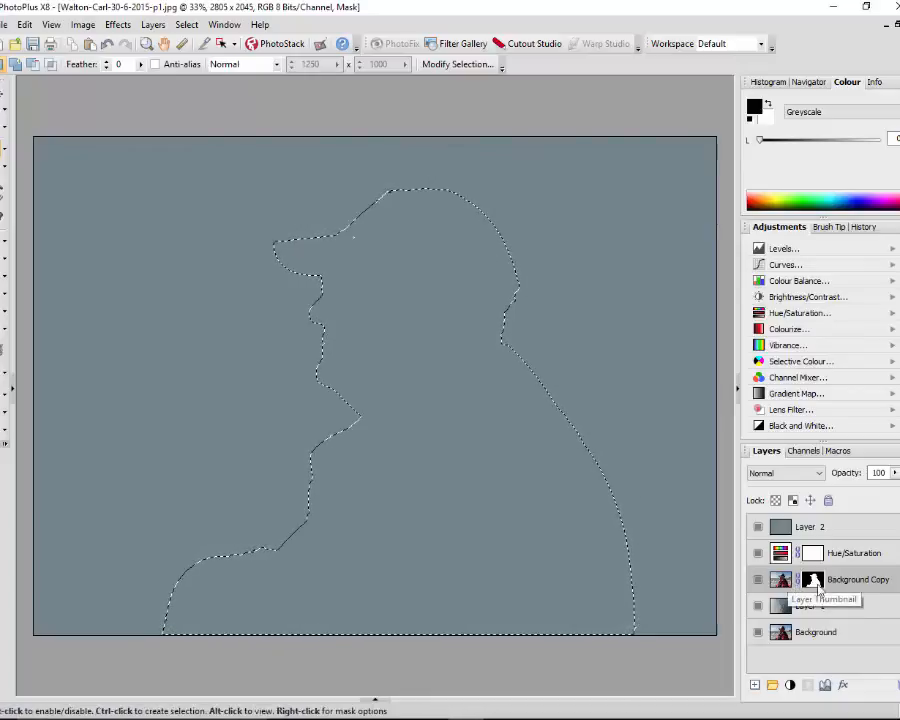
pyautogui.click(850, 528)
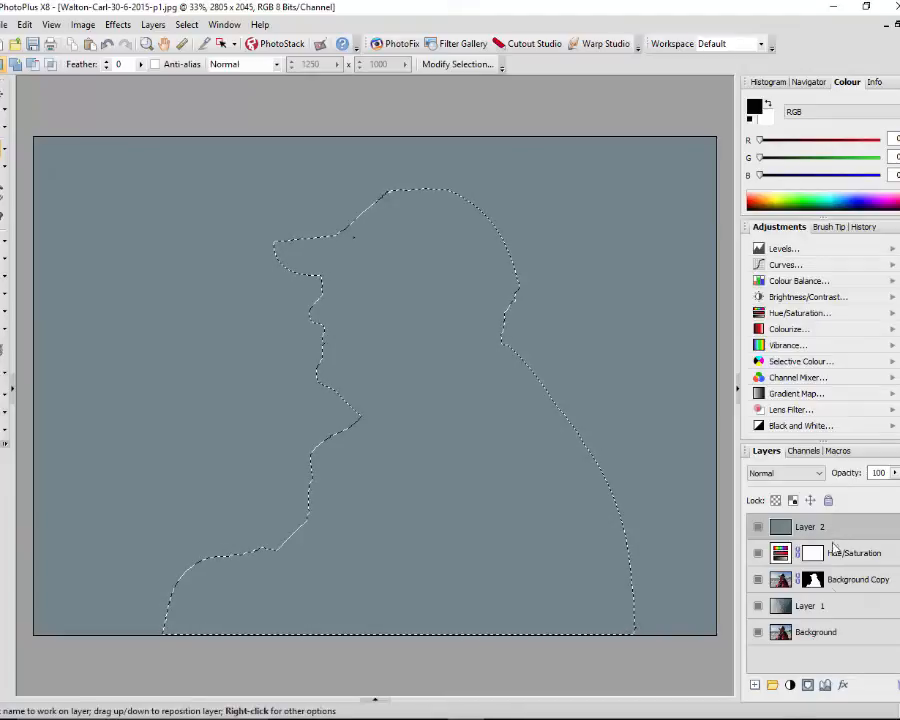
# Step: Mask Layer 2 to the selected outline of the man and clear the selection
pyautogui.click(808, 685)
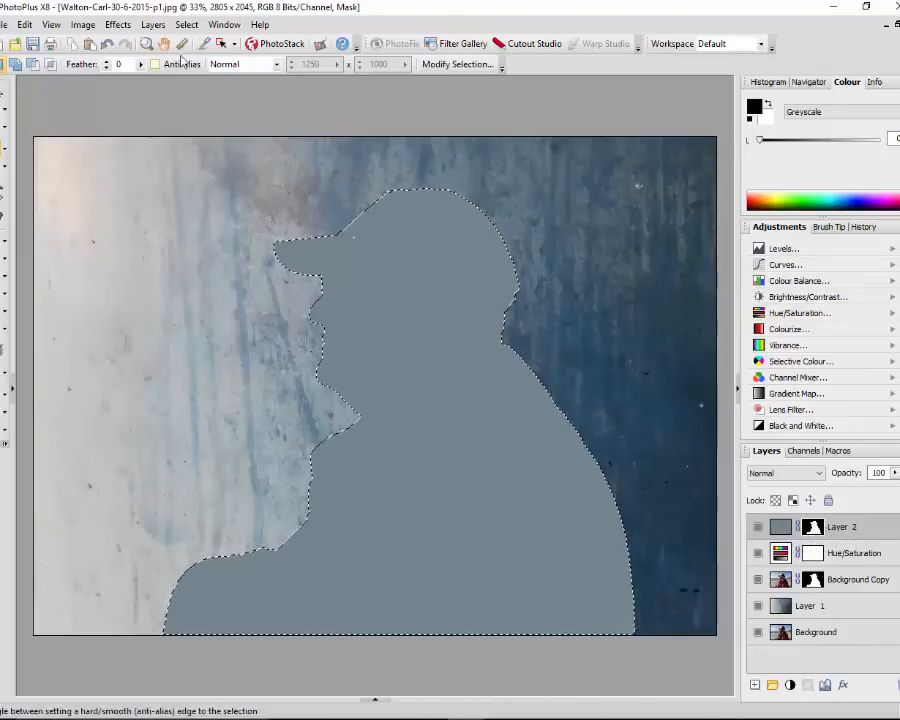
pyautogui.click(186, 24)
pyautogui.click(210, 58)
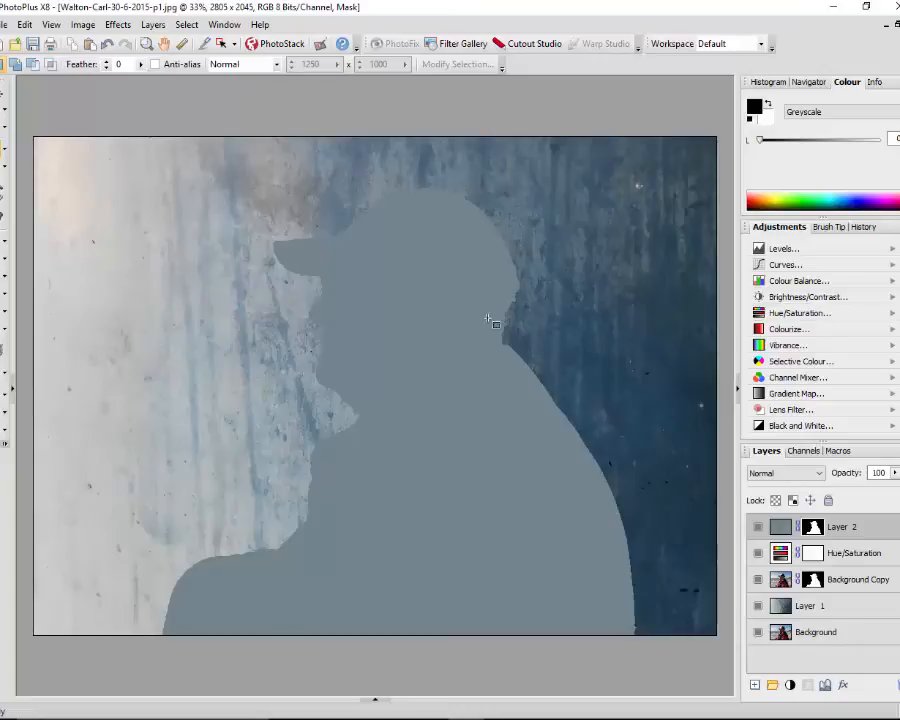
# Step: Set Layer 2's blend mode to Colour and its opacity to 45%
pyautogui.click(823, 479)
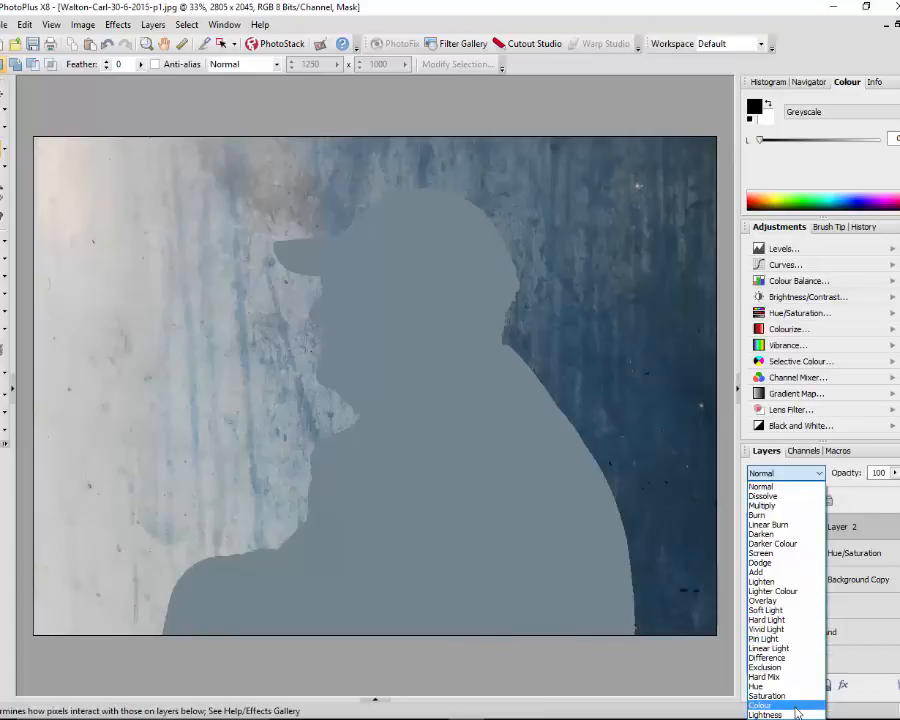
pyautogui.click(762, 705)
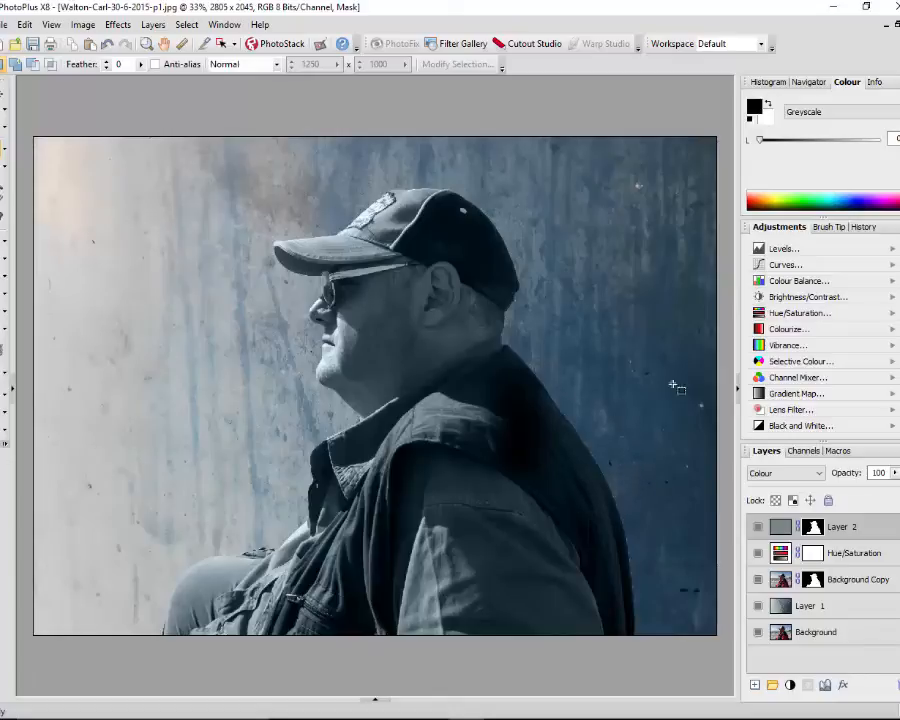
pyautogui.click(845, 538)
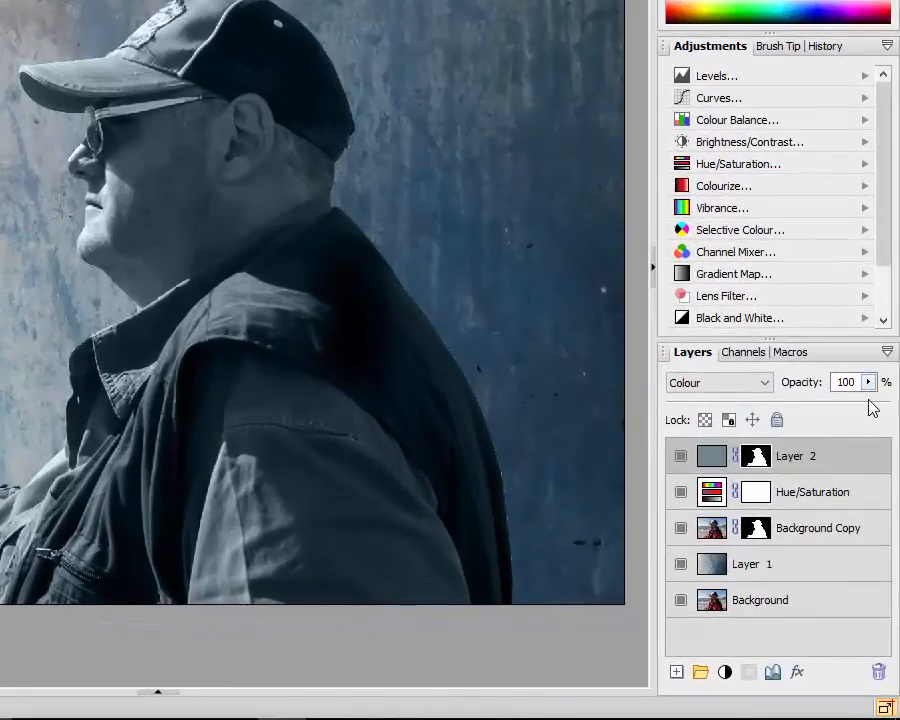
pyautogui.click(868, 382)
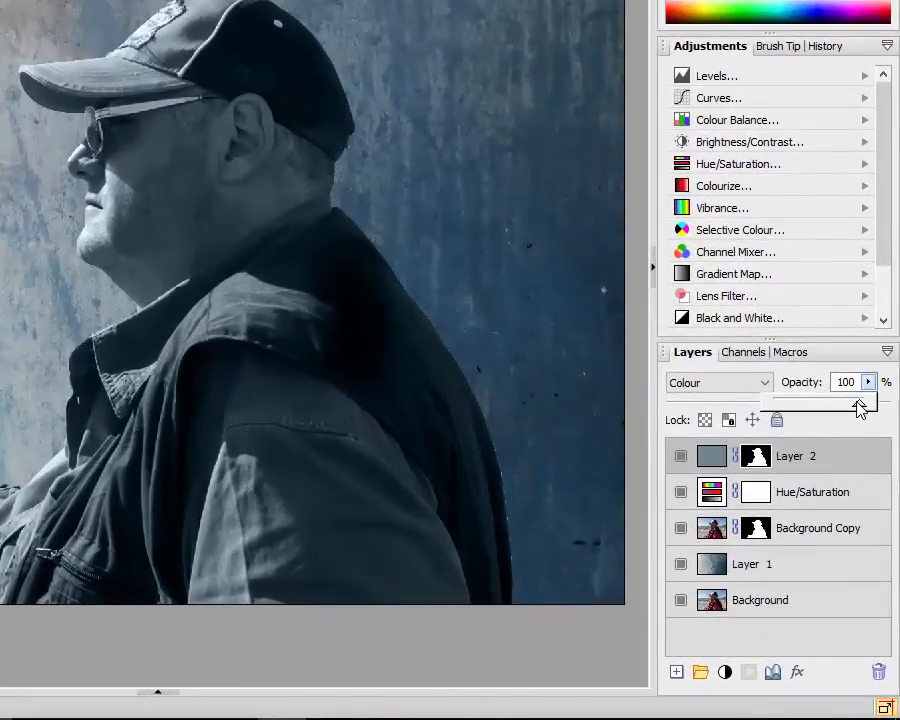
pyautogui.moveTo(860, 411); pyautogui.dragTo(813, 408)
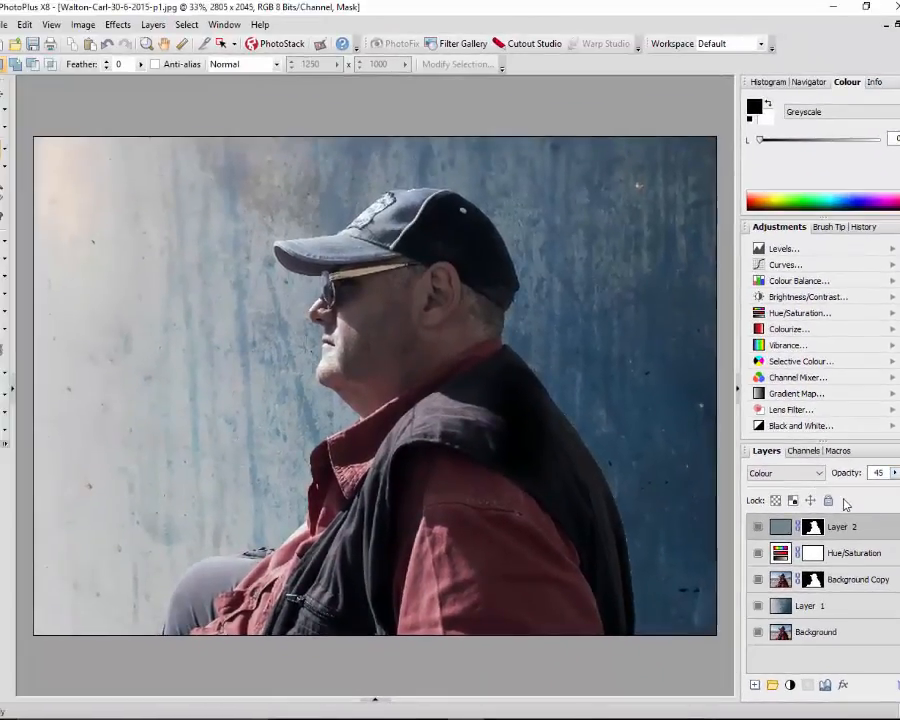
# Step: Hide Layer 2 and set the Saturation of the Hue/Saturation adjustment layer to -50
pyautogui.click(758, 529)
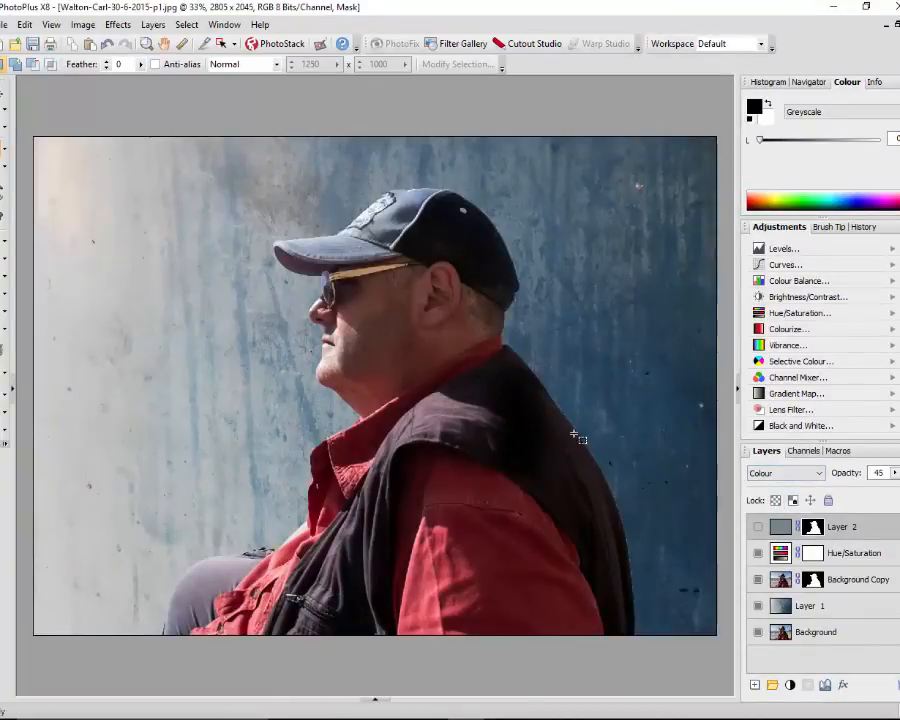
pyautogui.click(758, 528)
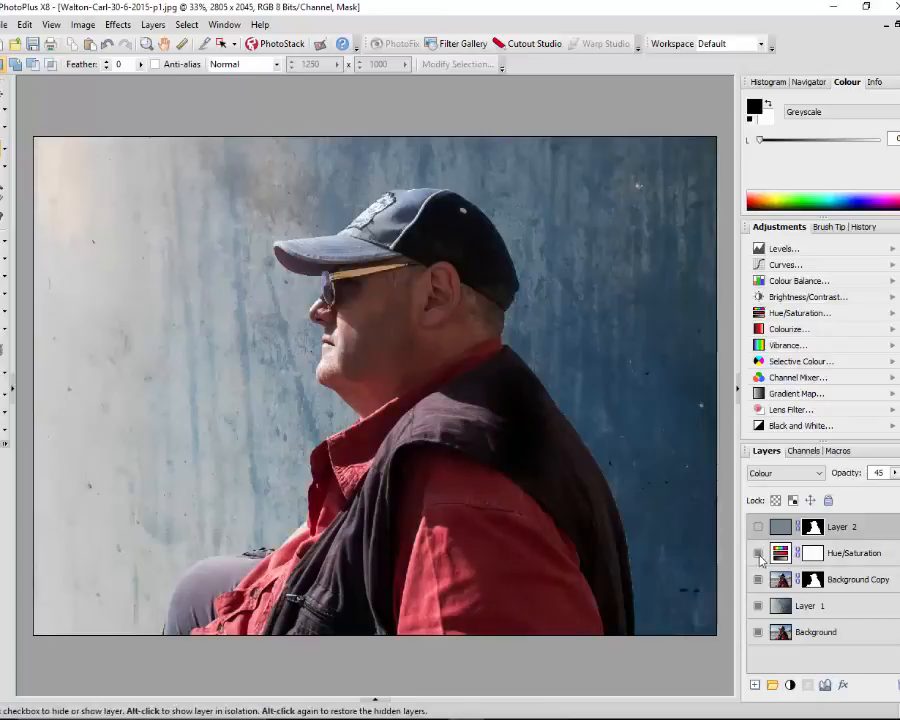
pyautogui.click(880, 554)
pyautogui.click(785, 580)
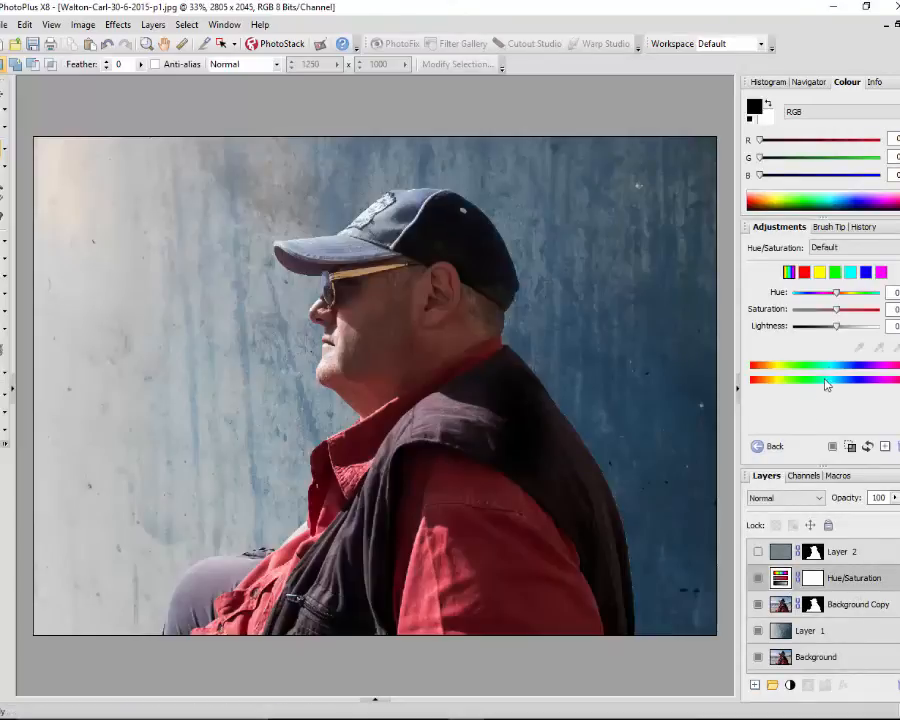
pyautogui.moveTo(840, 313); pyautogui.dragTo(822, 316)
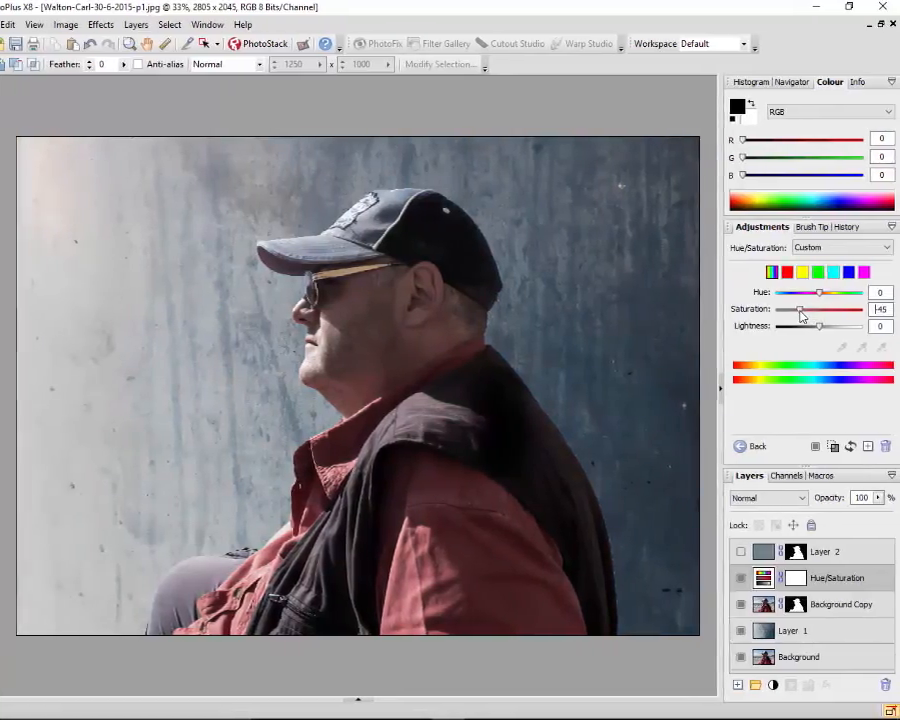
pyautogui.moveTo(800, 316); pyautogui.dragTo(797, 316)
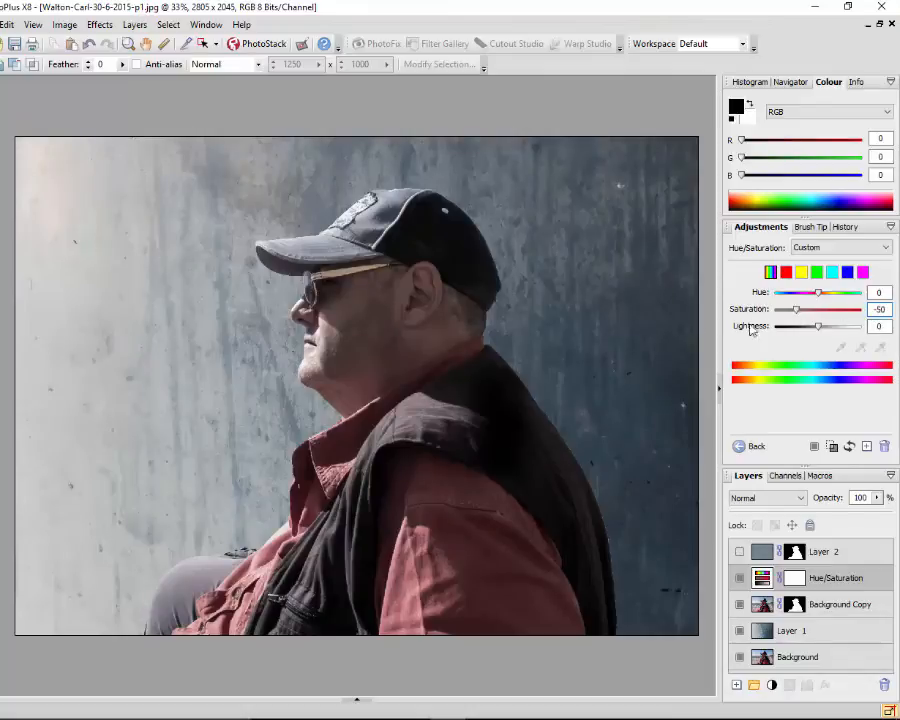
# Step: Show Layer 2 again, make it active and set its opacity to 27%
pyautogui.click(739, 552)
pyautogui.click(856, 556)
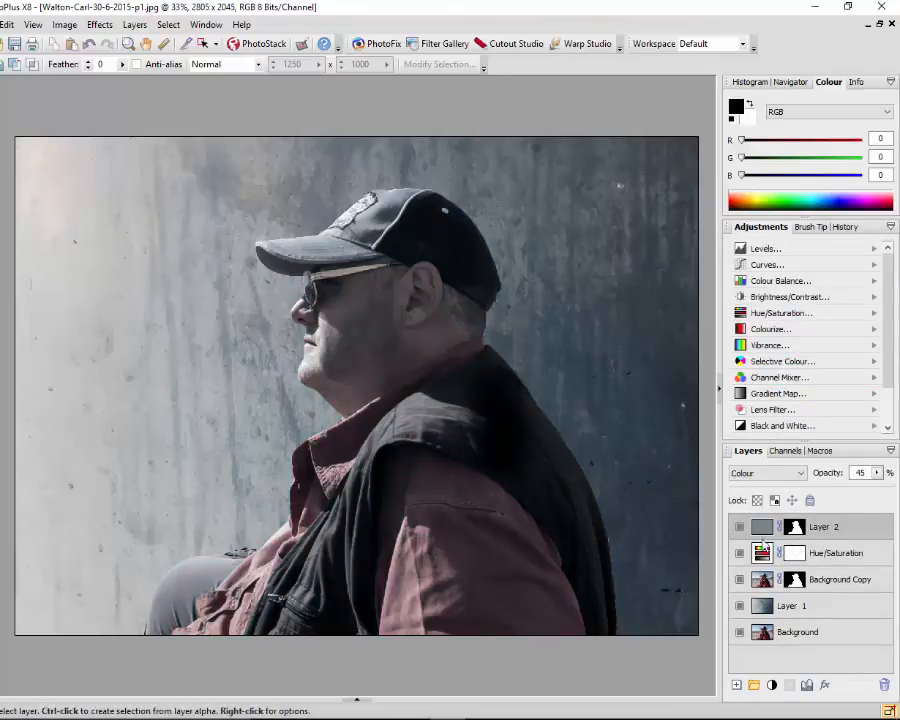
pyautogui.click(876, 473)
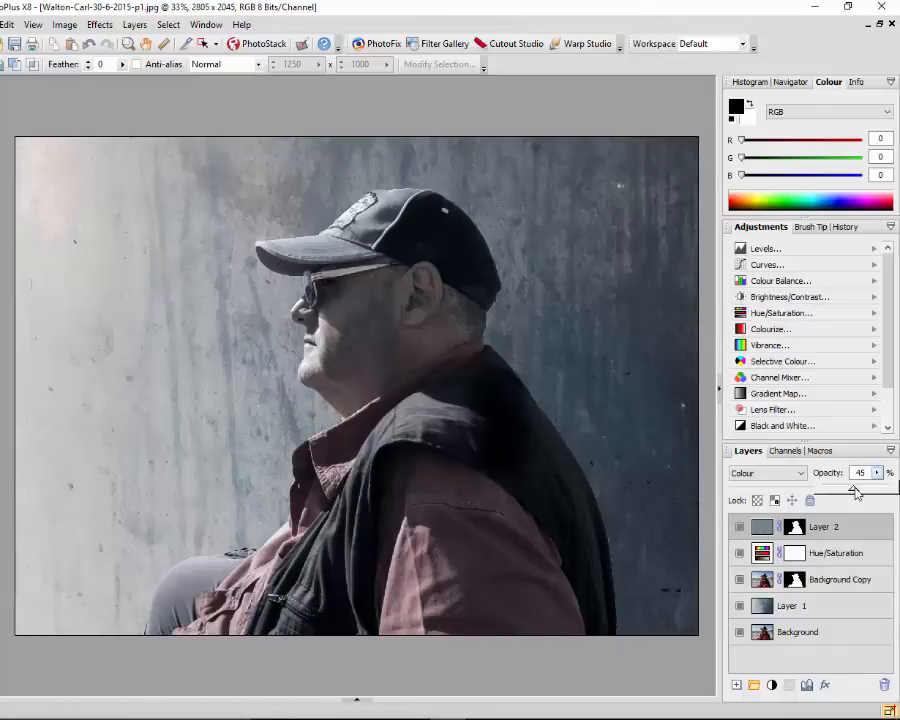
pyautogui.moveTo(856, 490)
pyautogui.mouseDown()
pyautogui.moveTo(891, 499)
pyautogui.moveTo(845, 496)
pyautogui.mouseUp()
pyautogui.moveTo(845, 496); pyautogui.dragTo(845, 494)
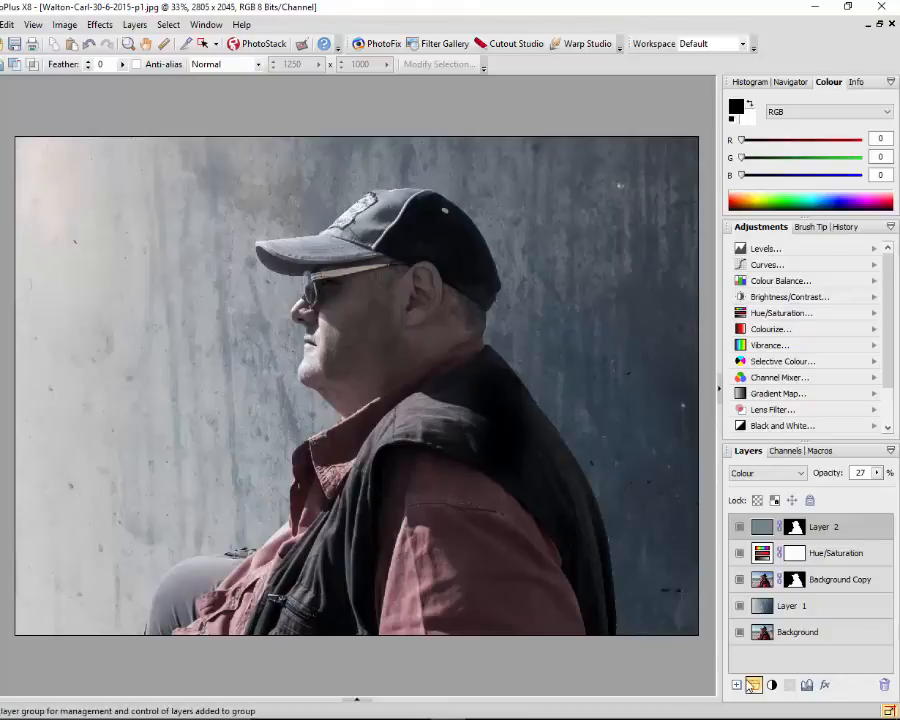
# Step: Compare the composite with the original photo by isolating the Background layer and restoring the other layers
pyautogui.keyDown('alt'); pyautogui.click(739, 634); pyautogui.keyUp('alt')
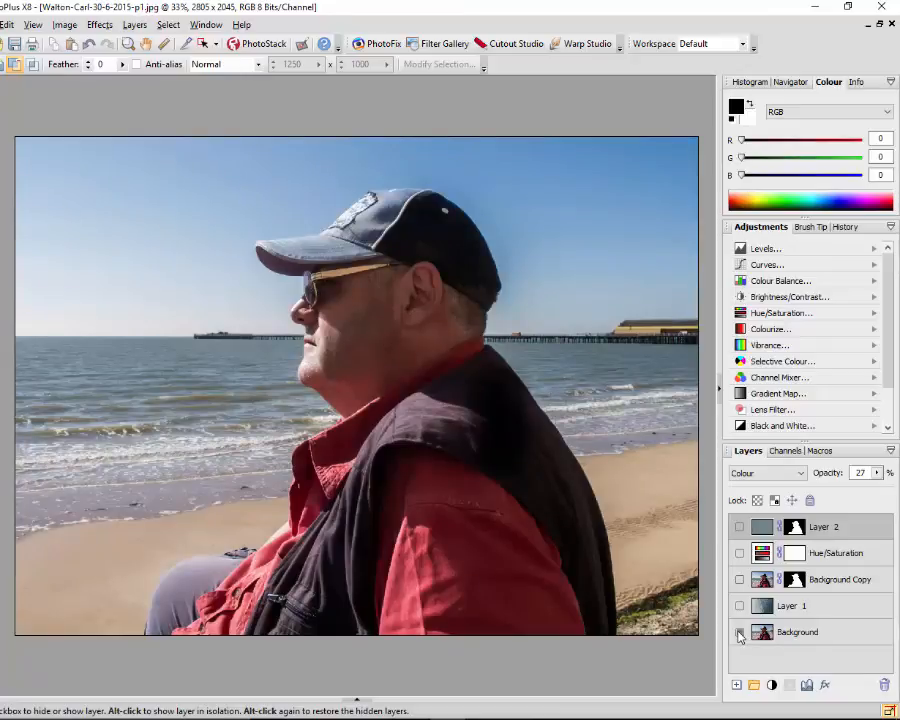
pyautogui.keyDown('alt'); pyautogui.click(739, 634); pyautogui.keyUp('alt')
pyautogui.keyDown('alt'); pyautogui.click(739, 634); pyautogui.keyUp('alt')
pyautogui.keyDown('alt'); pyautogui.click(740, 636); pyautogui.keyUp('alt')
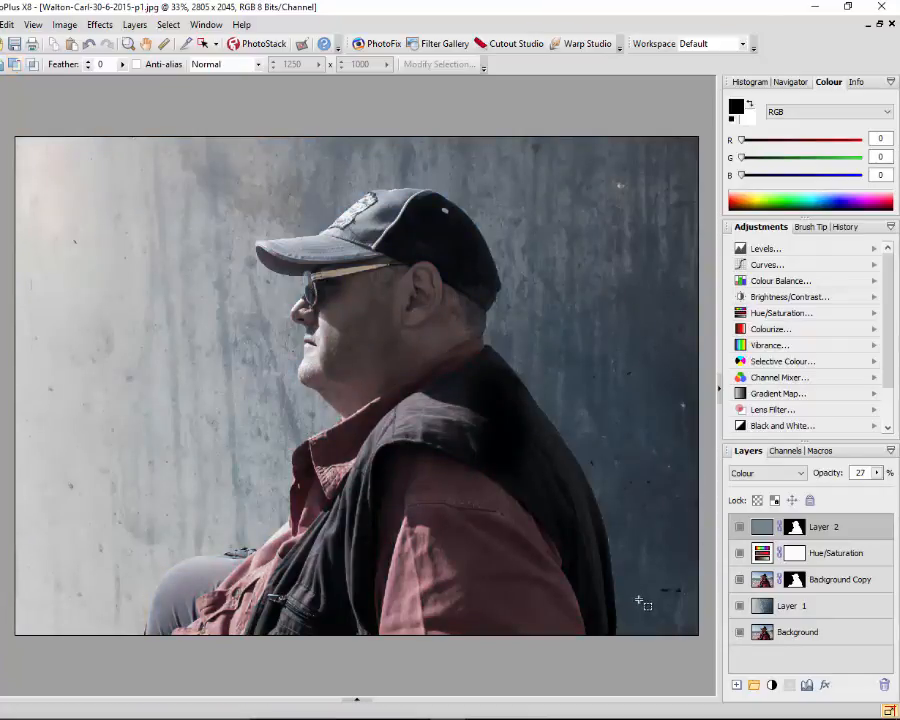
# Step: Merge all layers into a single Background layer
pyautogui.click(135, 25)
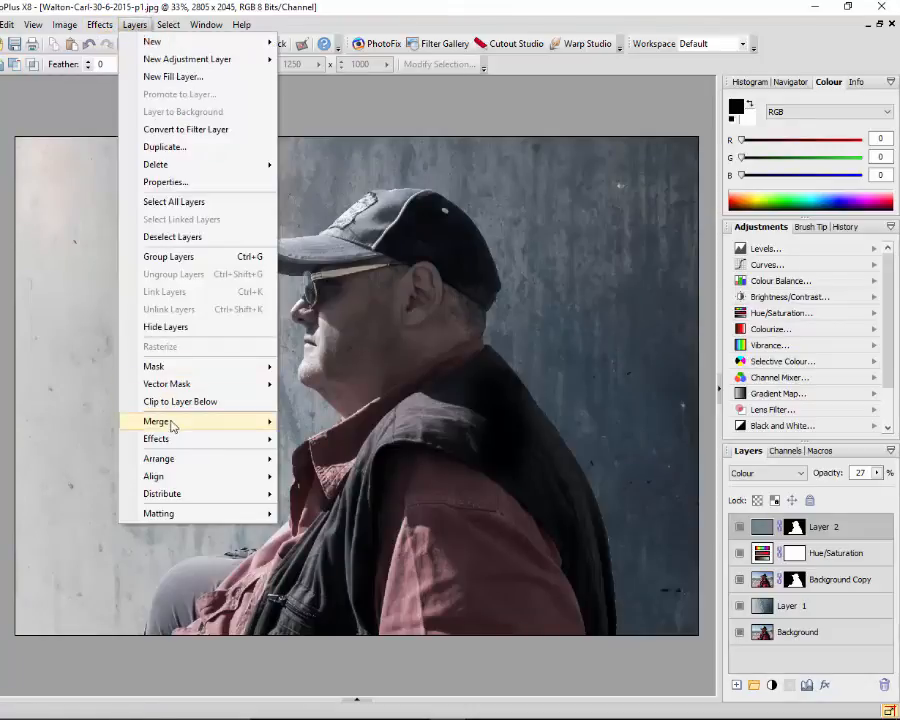
pyautogui.moveTo(243, 425)
pyautogui.click(321, 492)
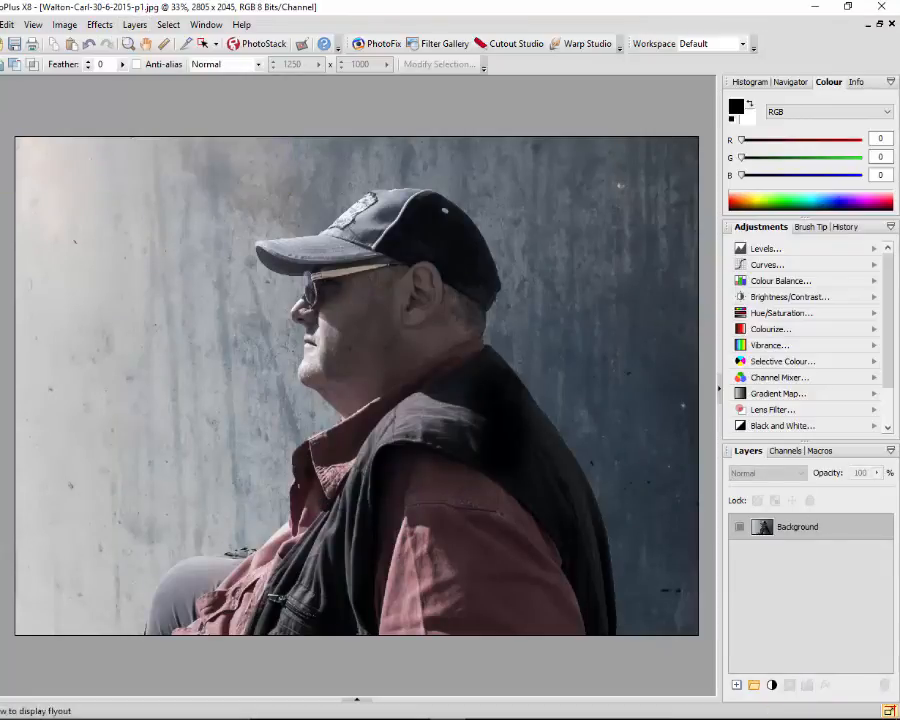
# Step: Crop the merged picture more tightly around the man to about 2511 x 1889 pixels
pyautogui.click(1, 82)
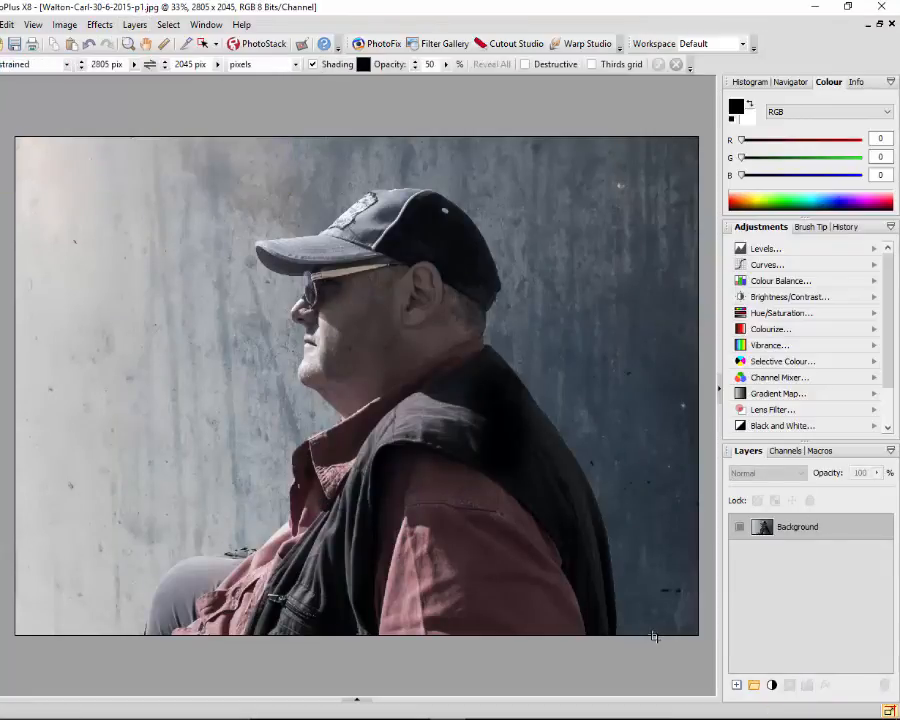
pyautogui.moveTo(652, 637)
pyautogui.mouseDown()
pyautogui.moveTo(588, 570)
pyautogui.moveTo(237, 354)
pyautogui.moveTo(108, 220)
pyautogui.moveTo(98, 186)
pyautogui.moveTo(80, 168)
pyautogui.moveTo(38, 175)
pyautogui.mouseUp()
pyautogui.doubleClick(232, 440)
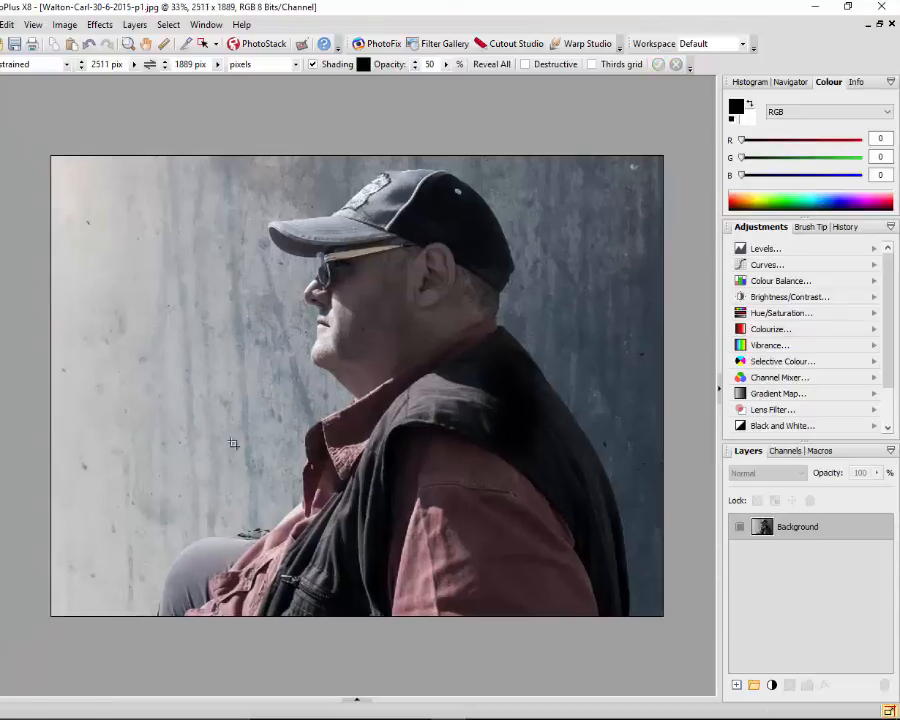